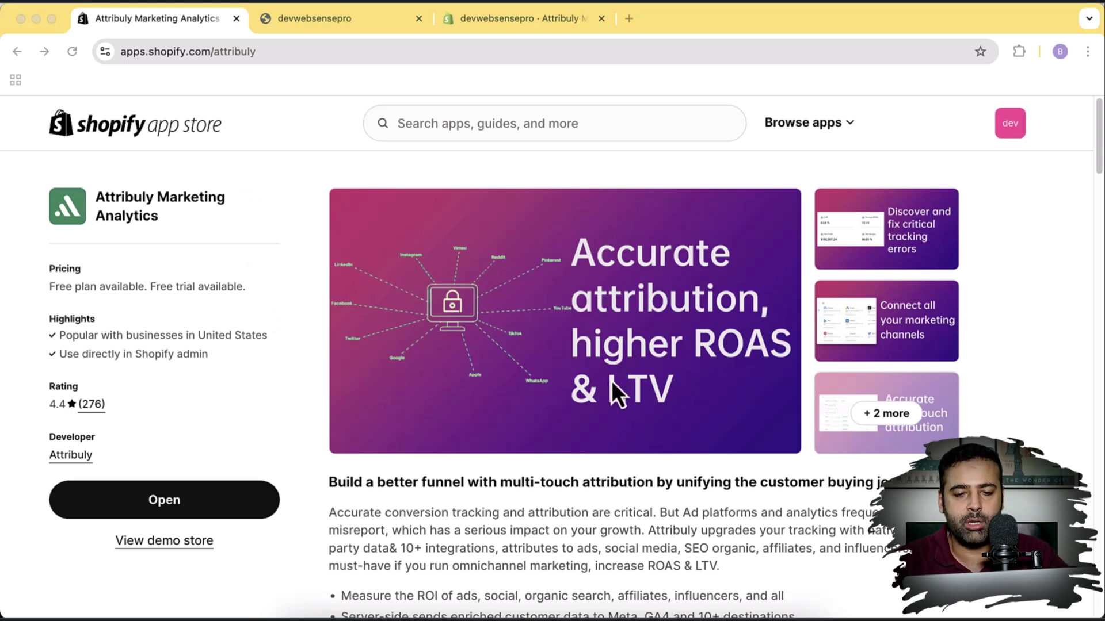
Enlarge and close the tracking-errors screenshot twice to inspect it
{"action": "left_click", "coordinate": [891, 247]}
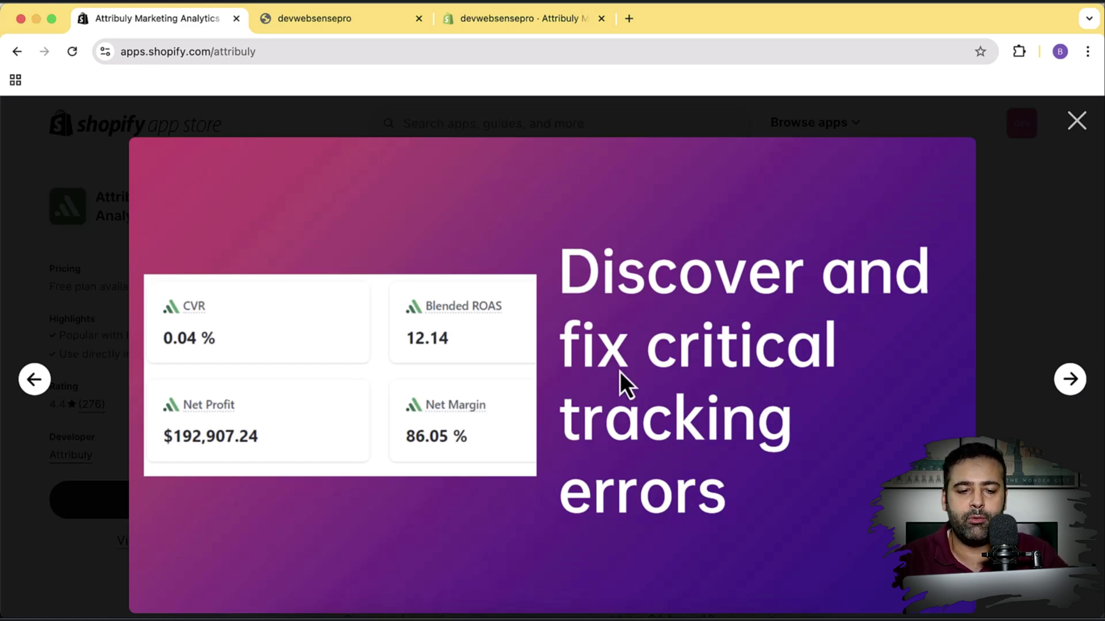
{"action": "left_click", "coordinate": [1077, 122]}
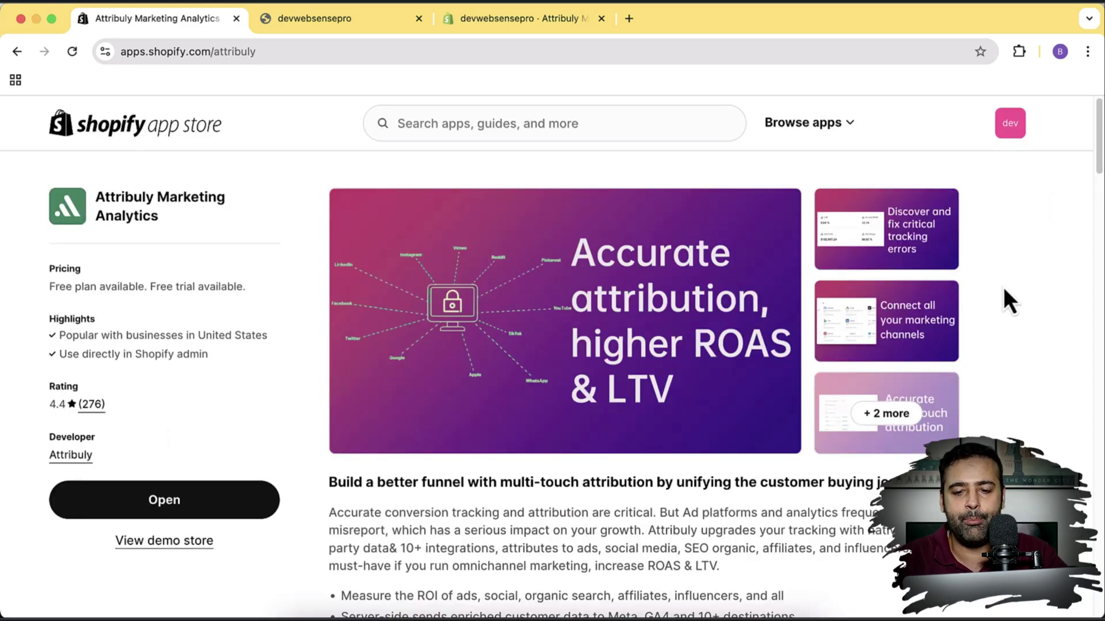
{"action": "scroll", "coordinate": [1006, 241], "scroll_direction": "down", "scroll_amount": 1}
{"action": "left_click", "coordinate": [900, 218]}
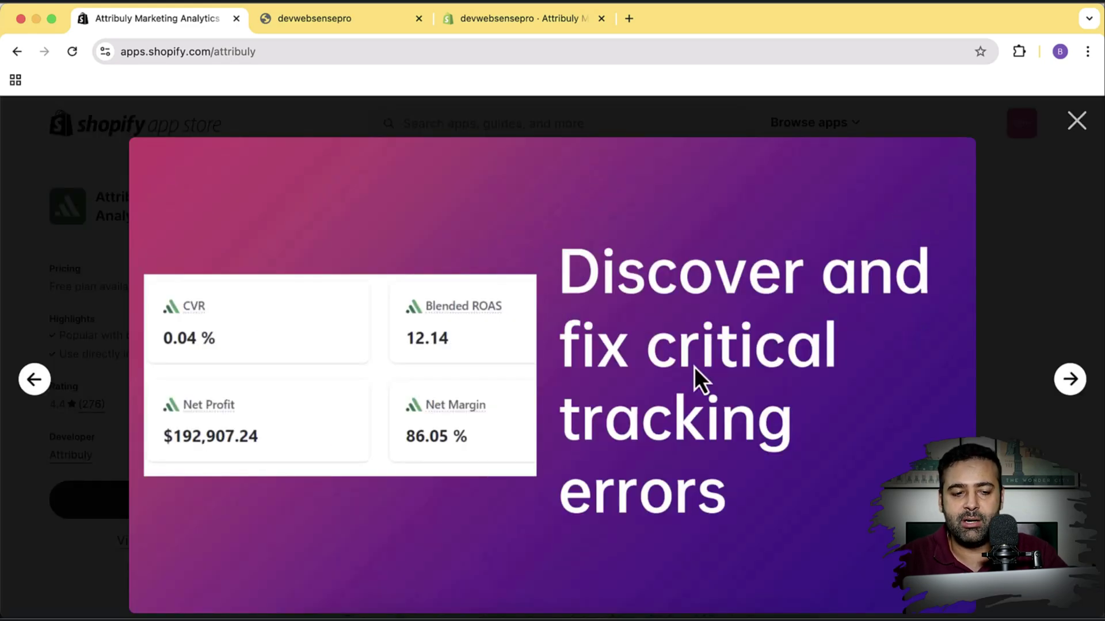
{"action": "left_click", "coordinate": [1077, 122]}
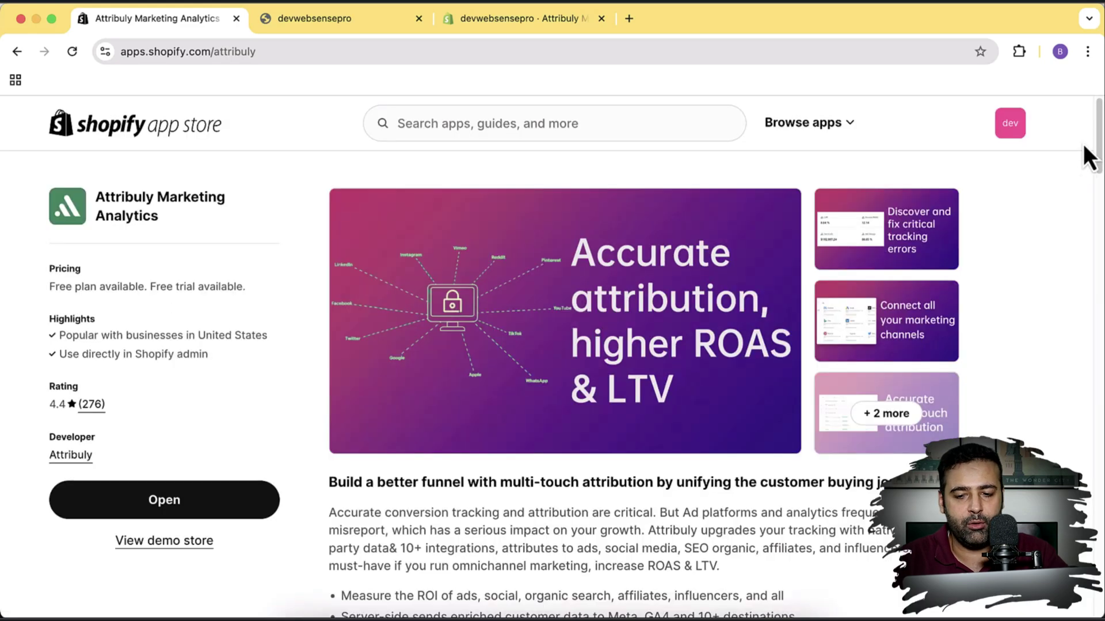
Page through the marketing-channels, multi-touch attribution and customer buying journey screenshots
{"action": "left_click", "coordinate": [881, 341]}
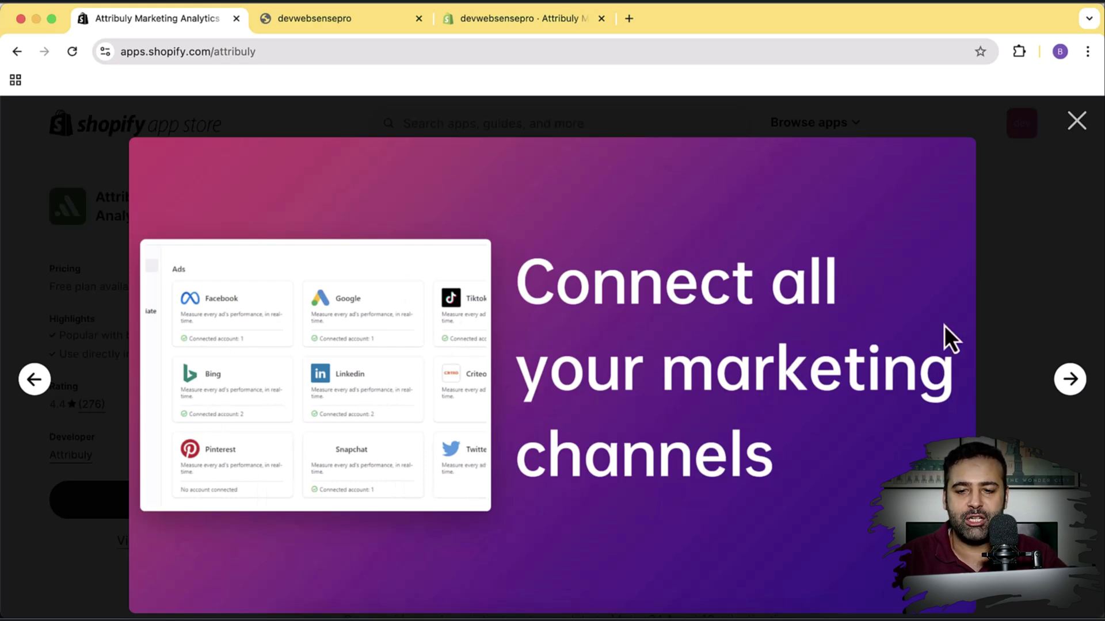
{"action": "left_click", "coordinate": [1069, 384]}
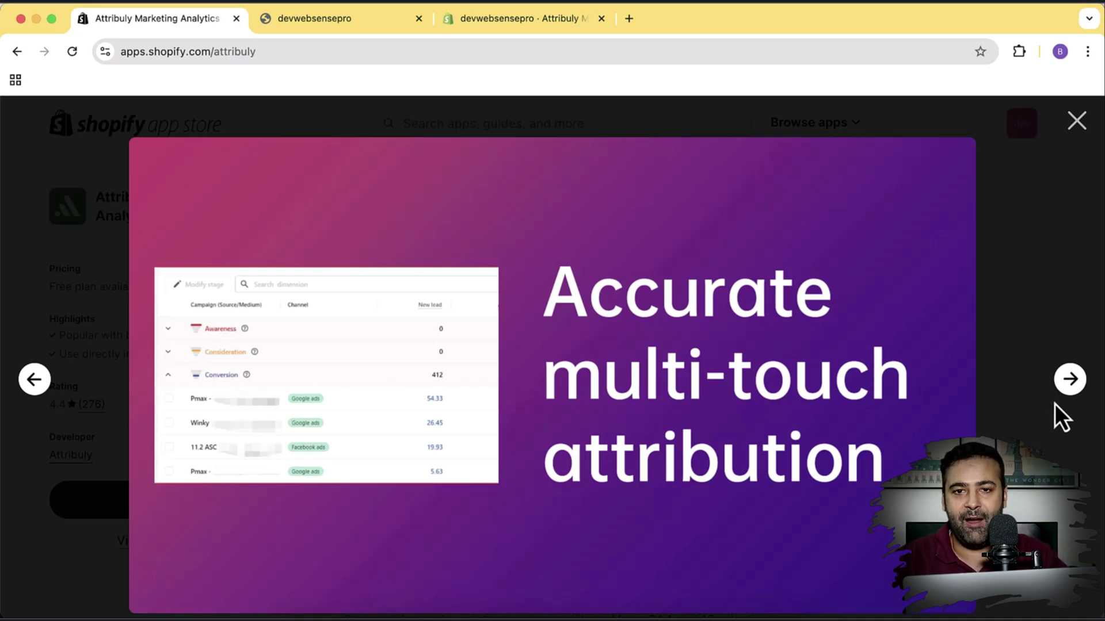
{"action": "left_click", "coordinate": [1069, 380]}
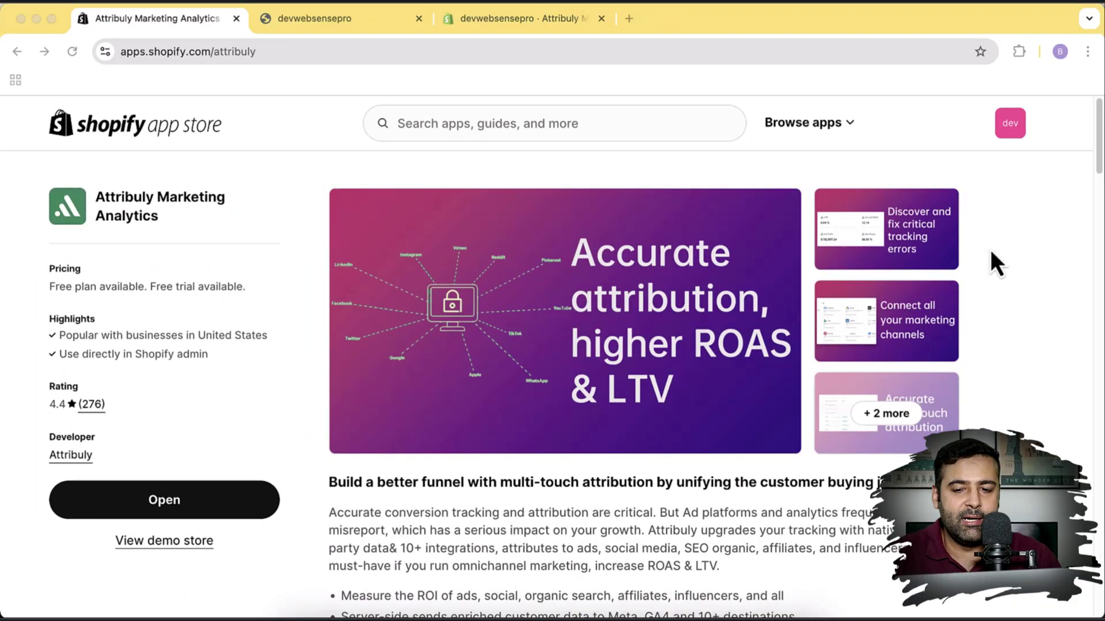
{"action": "scroll", "coordinate": [986, 229], "scroll_direction": "down", "scroll_amount": 1}
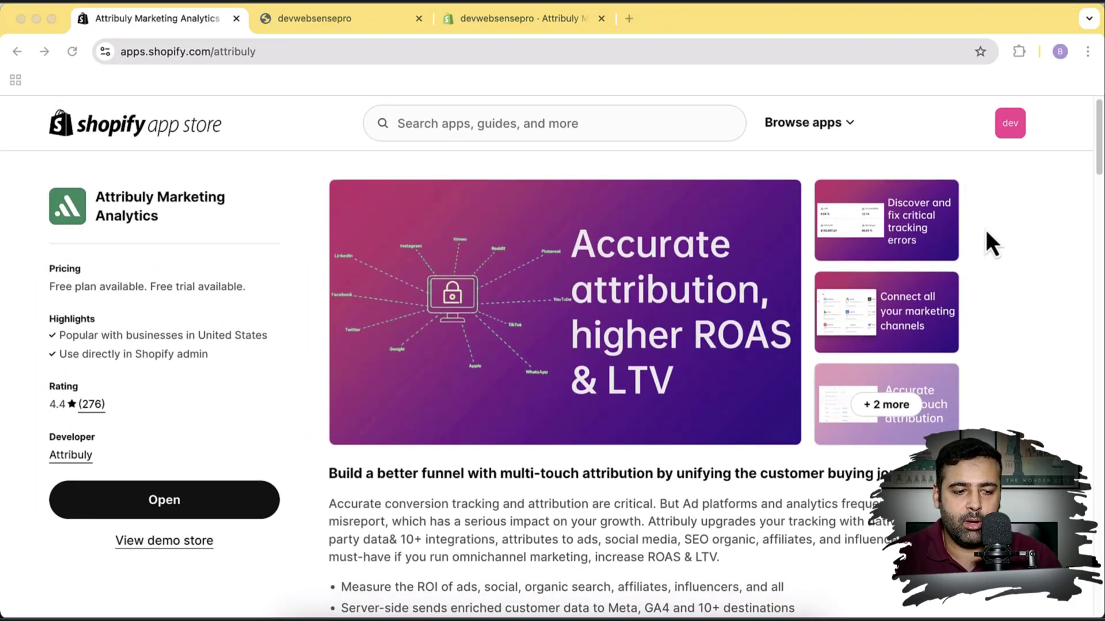
Highlight the 'Popular with businesses in United States' line on the listing
{"action": "left_click", "coordinate": [112, 406]}
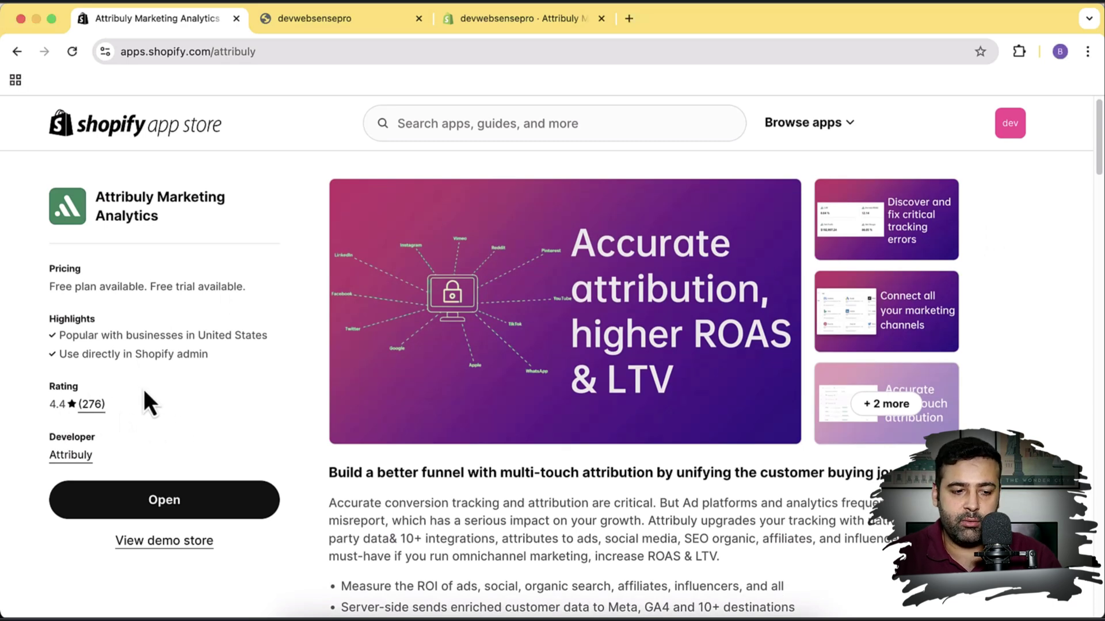
{"action": "left_click_drag", "start_coordinate": [58, 336], "coordinate": [260, 347]}
{"action": "left_click", "coordinate": [253, 348]}
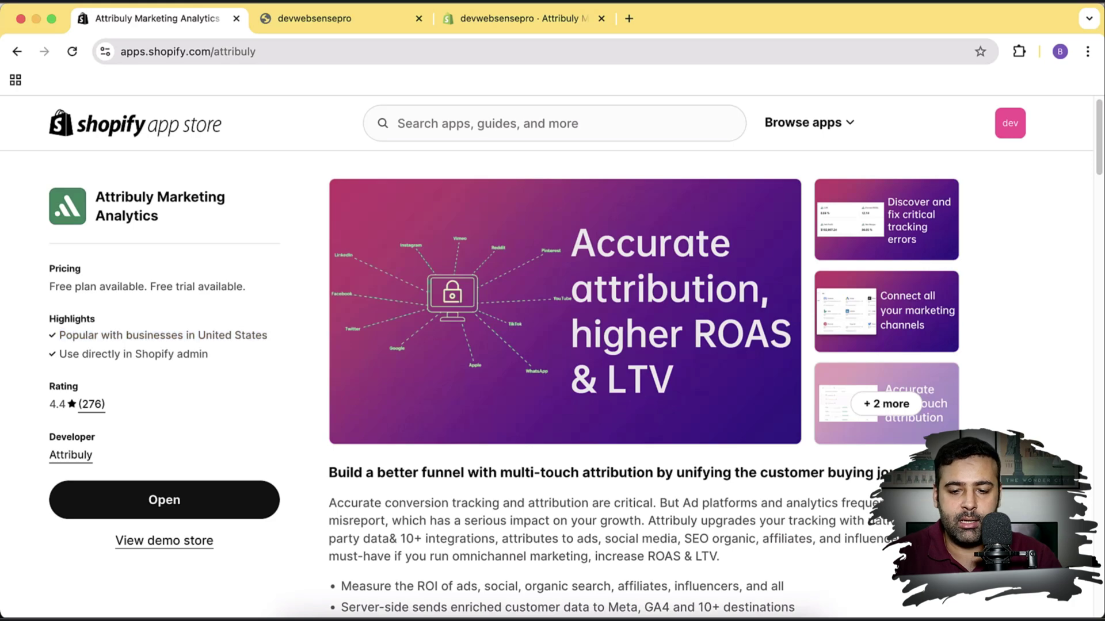
{"action": "scroll", "coordinate": [988, 305], "scroll_direction": "down", "scroll_amount": 10}
{"action": "scroll", "coordinate": [988, 290], "scroll_direction": "down", "scroll_amount": 7}
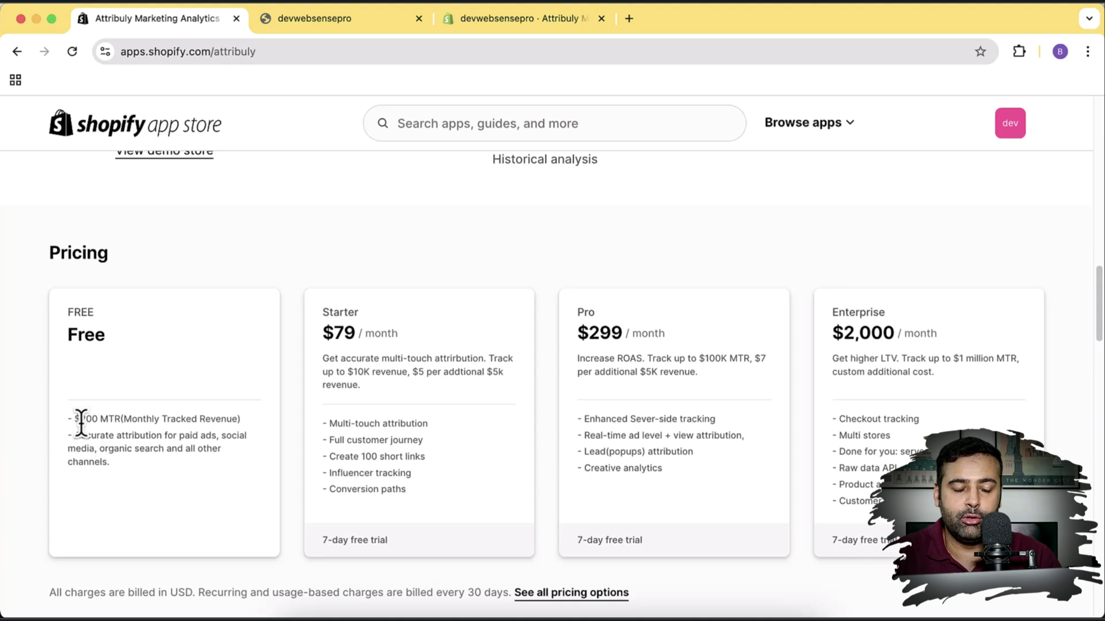
Highlight plan details: Free $200 revenue limit, Starter limit, Pro $299 and $100K limit
{"action": "left_click_drag", "start_coordinate": [81, 419], "coordinate": [97, 419]}
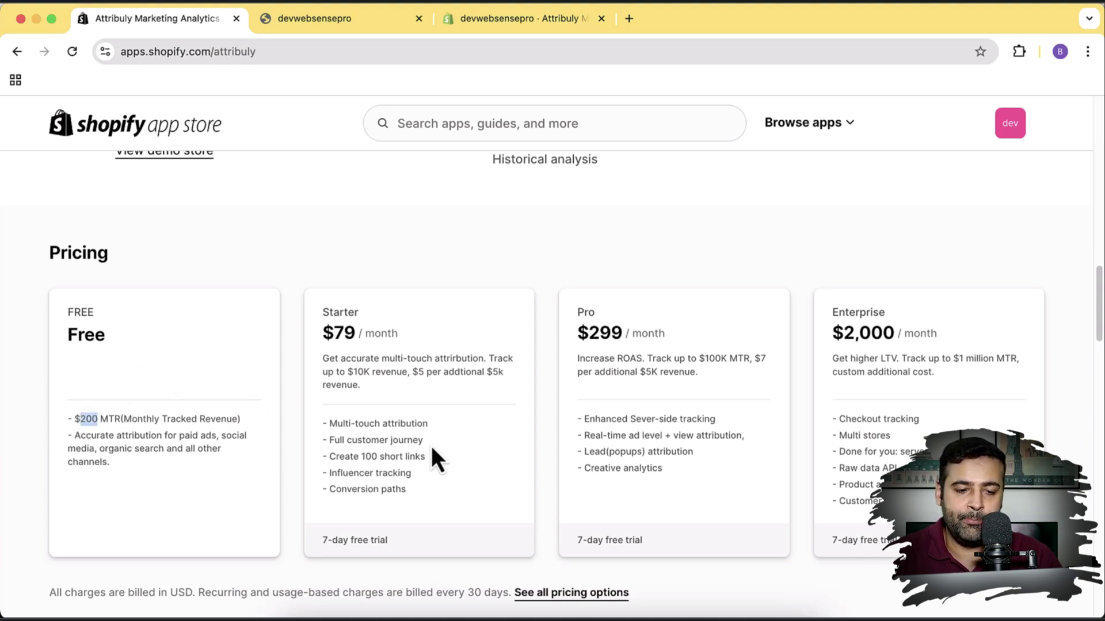
{"action": "left_click_drag", "start_coordinate": [333, 374], "coordinate": [377, 387]}
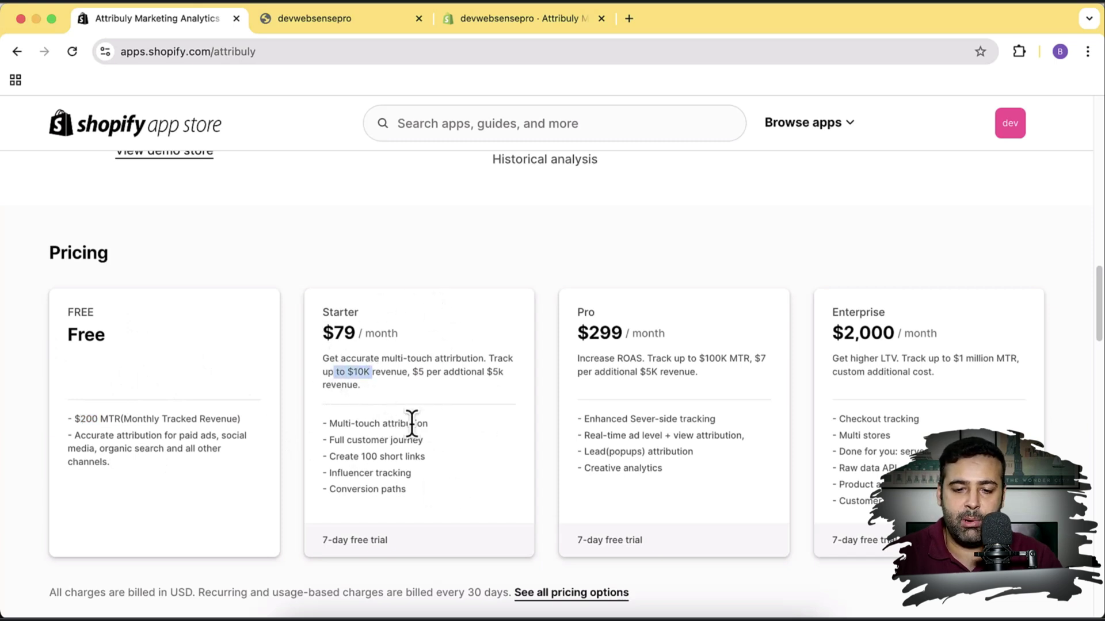
{"action": "left_click", "coordinate": [637, 401]}
{"action": "left_click_drag", "start_coordinate": [623, 334], "coordinate": [584, 332]}
{"action": "left_click_drag", "start_coordinate": [698, 357], "coordinate": [729, 359]}
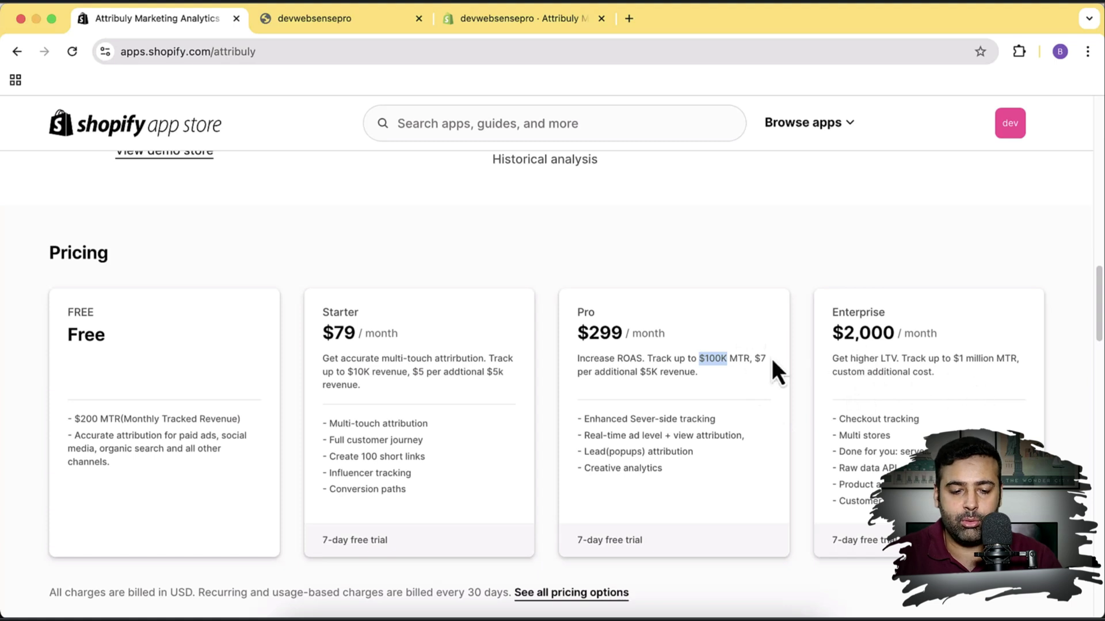
{"action": "left_click_drag", "start_coordinate": [154, 478], "coordinate": [85, 414]}
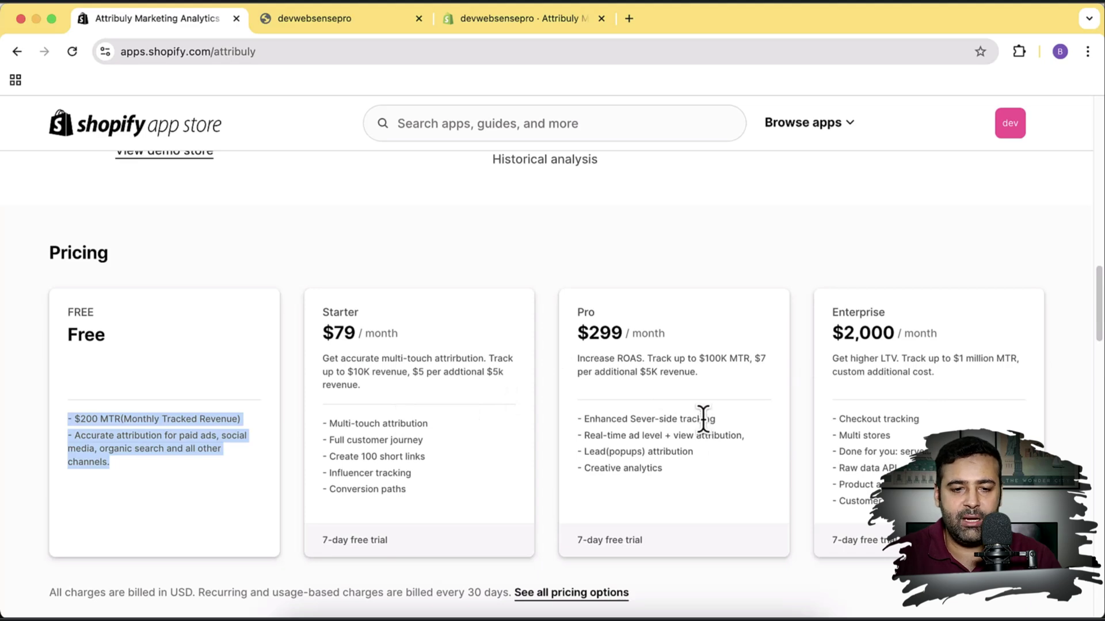
{"action": "scroll", "coordinate": [703, 415], "scroll_direction": "up", "scroll_amount": 7}
{"action": "scroll", "coordinate": [704, 416], "scroll_direction": "up", "scroll_amount": 10}
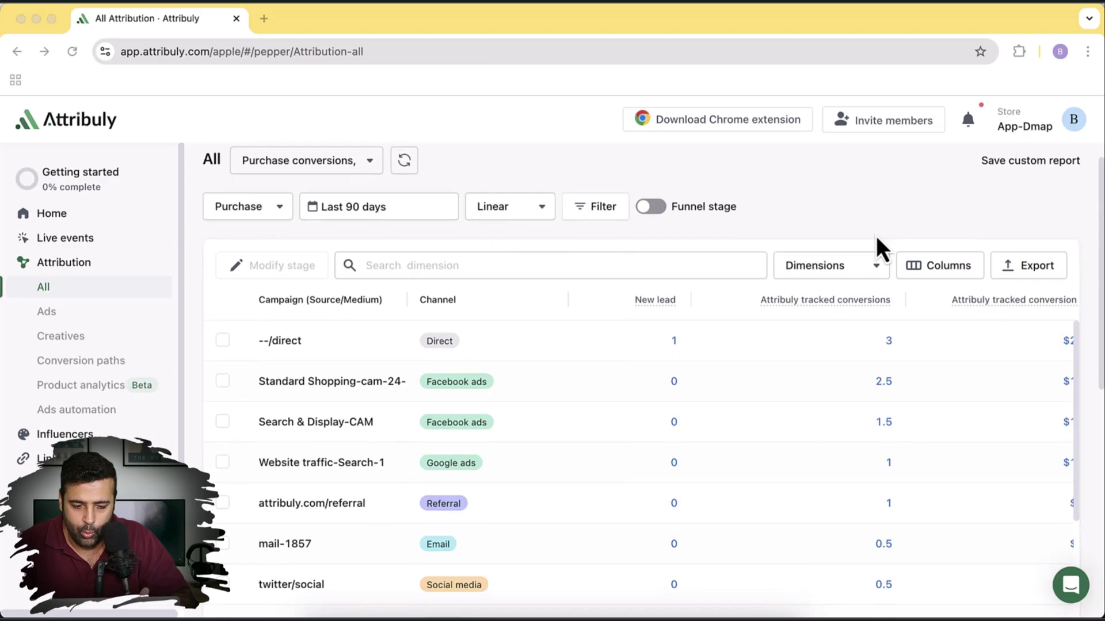
{"action": "scroll", "coordinate": [875, 236], "scroll_direction": "down", "scroll_amount": 2}
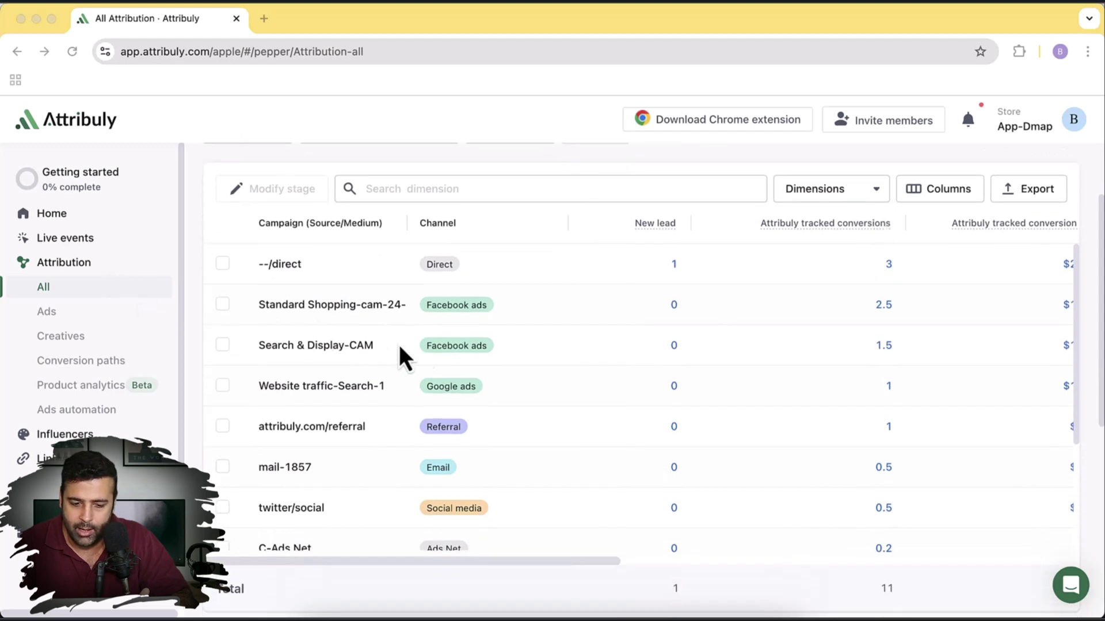
Scroll around the app listing page to review its content
{"action": "left_click", "coordinate": [635, 365]}
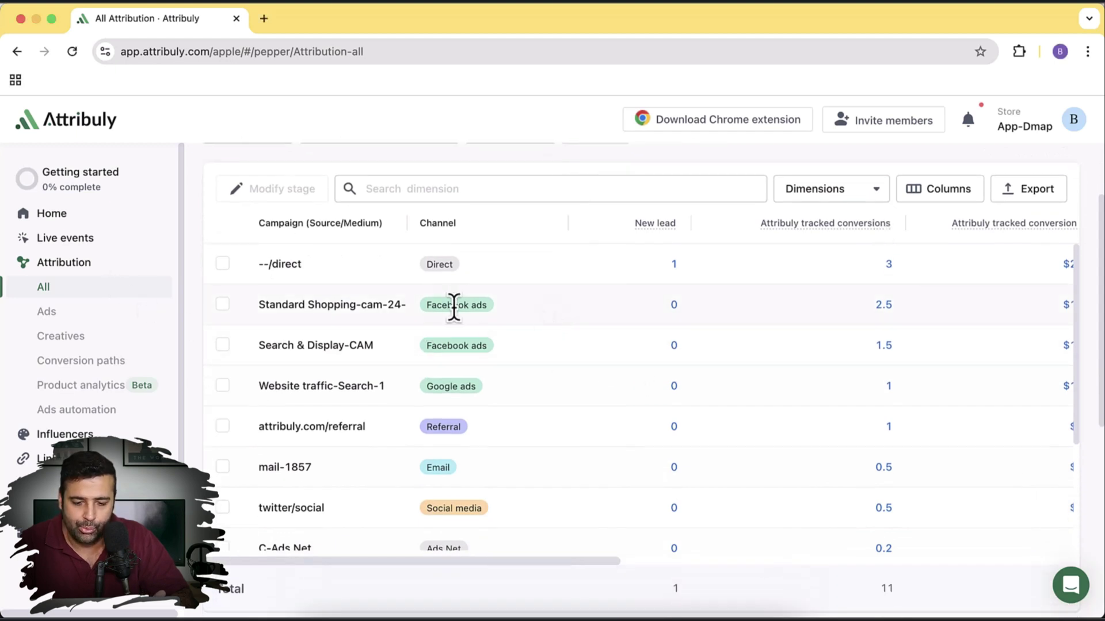
{"action": "scroll", "coordinate": [829, 320], "scroll_direction": "right", "scroll_amount": 3}
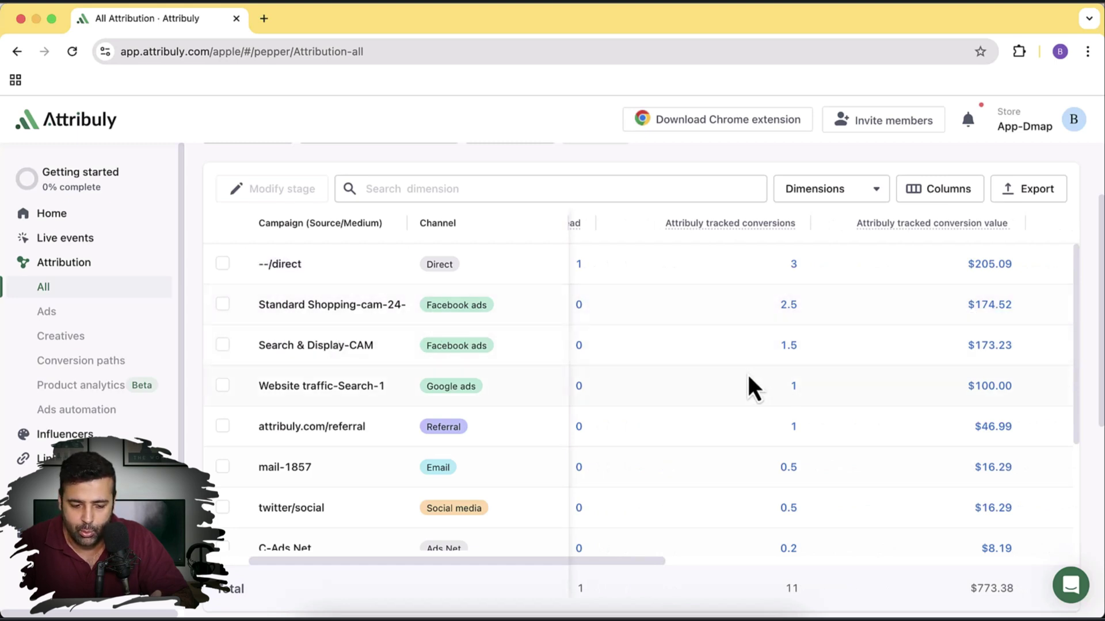
{"action": "scroll", "coordinate": [649, 337], "scroll_direction": "down", "scroll_amount": 3}
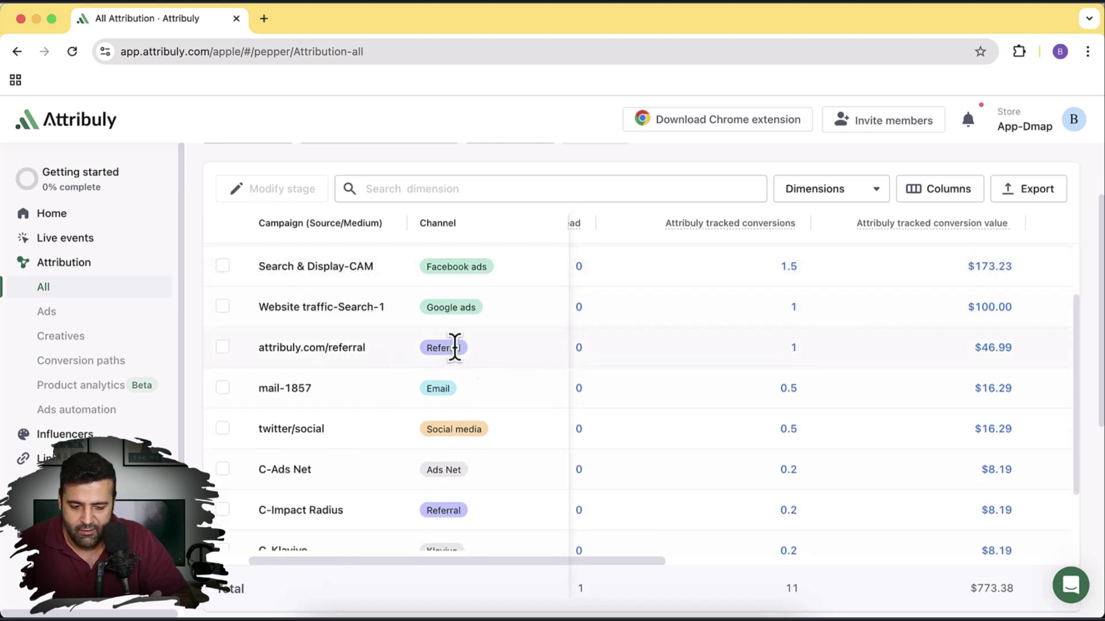
{"action": "scroll", "coordinate": [796, 360], "scroll_direction": "down", "scroll_amount": 5}
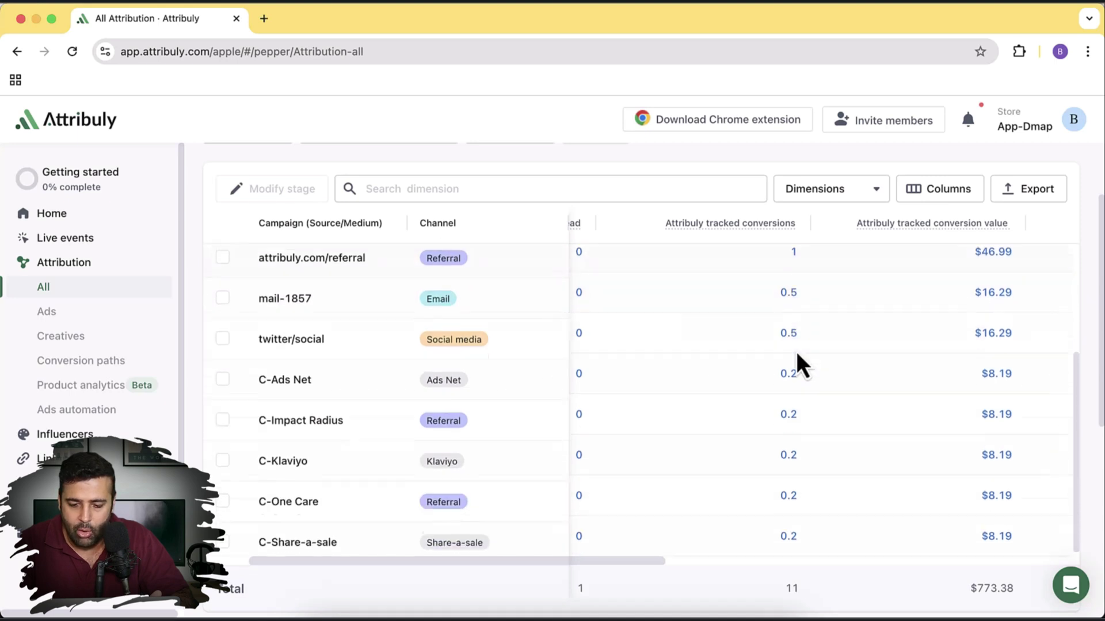
{"action": "scroll", "coordinate": [796, 359], "scroll_direction": "up", "scroll_amount": 2}
{"action": "scroll", "coordinate": [798, 354], "scroll_direction": "up", "scroll_amount": 5}
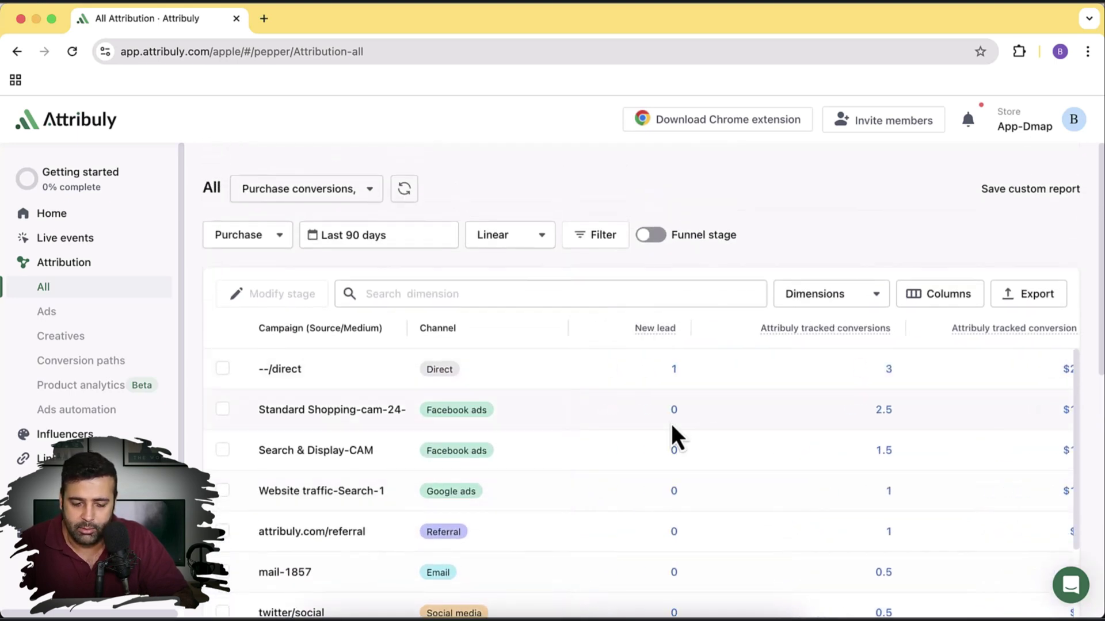
{"action": "scroll", "coordinate": [669, 432], "scroll_direction": "down", "scroll_amount": 3}
{"action": "scroll", "coordinate": [668, 434], "scroll_direction": "up", "scroll_amount": 3}
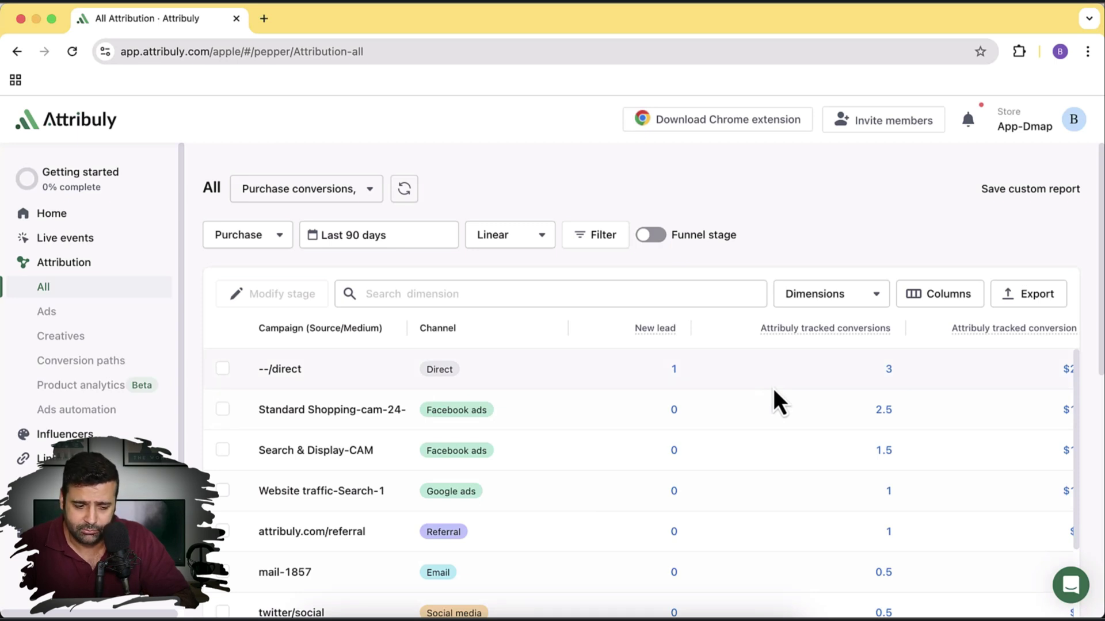
Scroll through the Conversion paths table, then switch to the Creatives report
{"action": "left_click", "coordinate": [95, 364]}
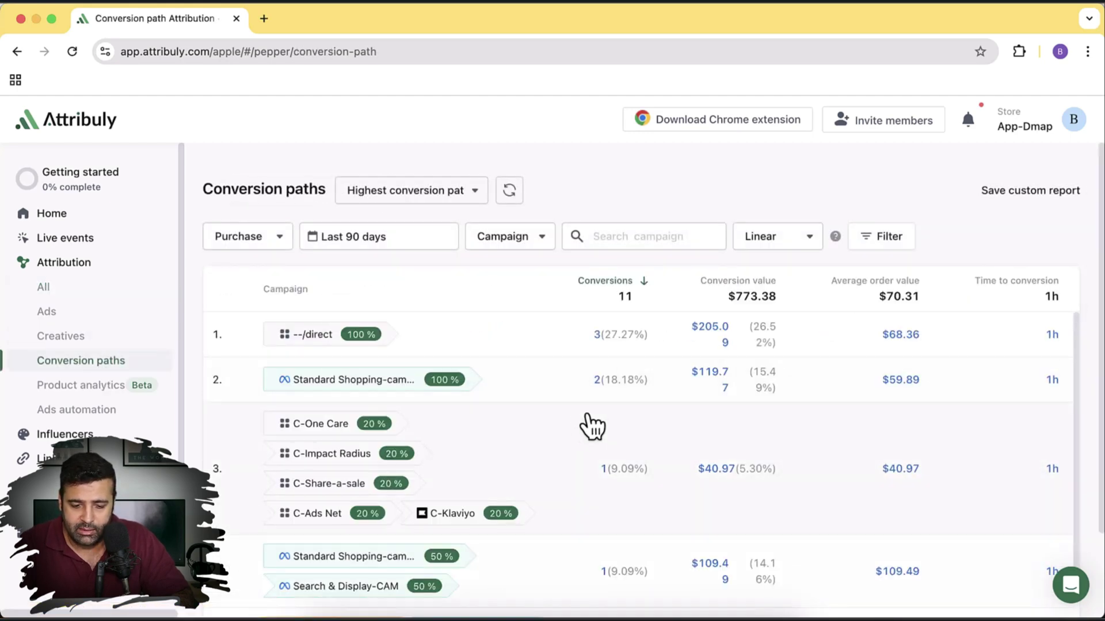
{"action": "scroll", "coordinate": [733, 436], "scroll_direction": "down", "scroll_amount": 1}
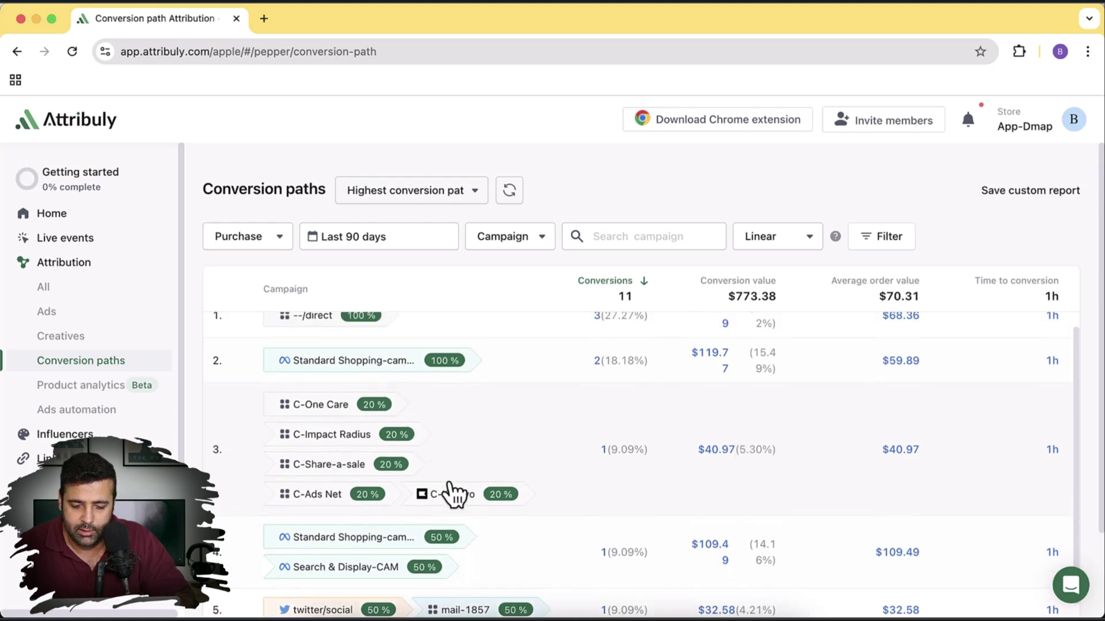
{"action": "scroll", "coordinate": [840, 447], "scroll_direction": "down", "scroll_amount": 3}
{"action": "scroll", "coordinate": [846, 447], "scroll_direction": "down", "scroll_amount": 2}
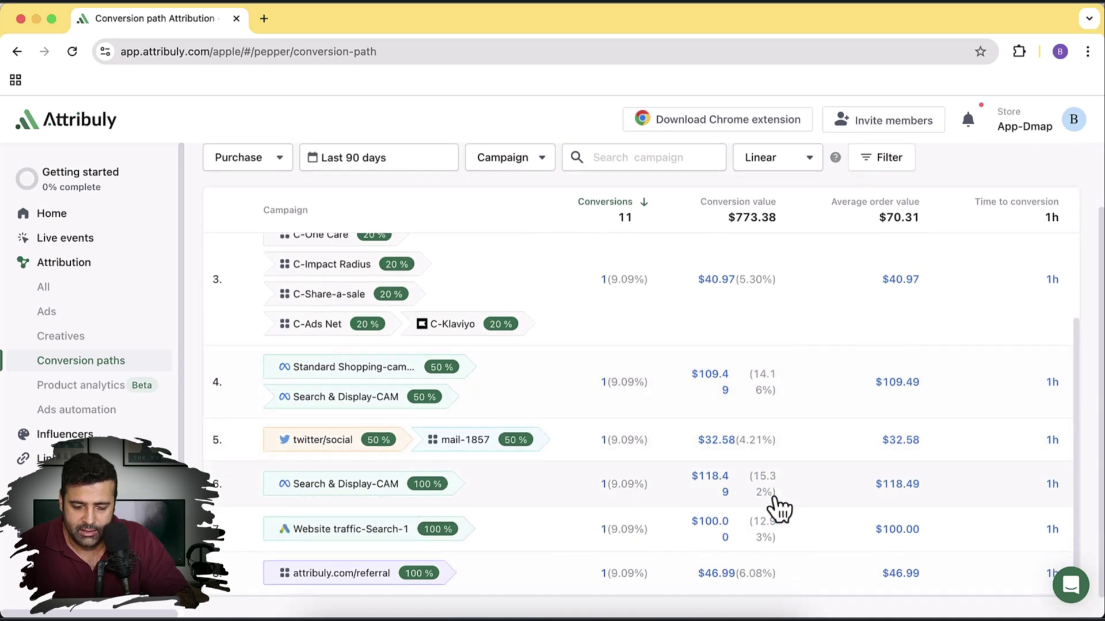
{"action": "scroll", "coordinate": [780, 507], "scroll_direction": "up", "scroll_amount": 5}
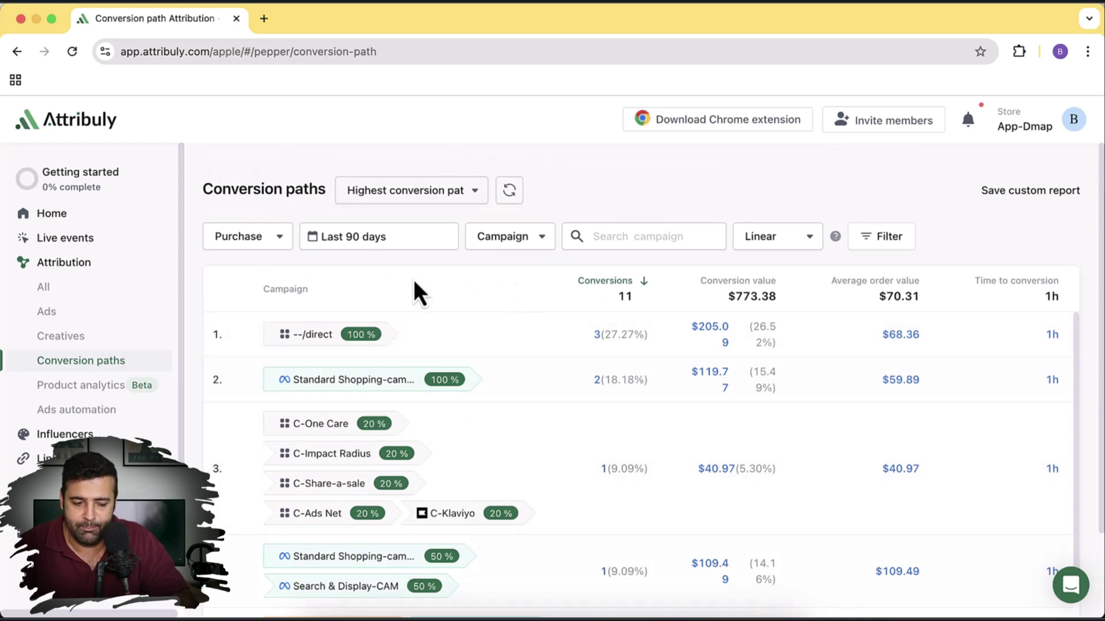
{"action": "left_click", "coordinate": [117, 338]}
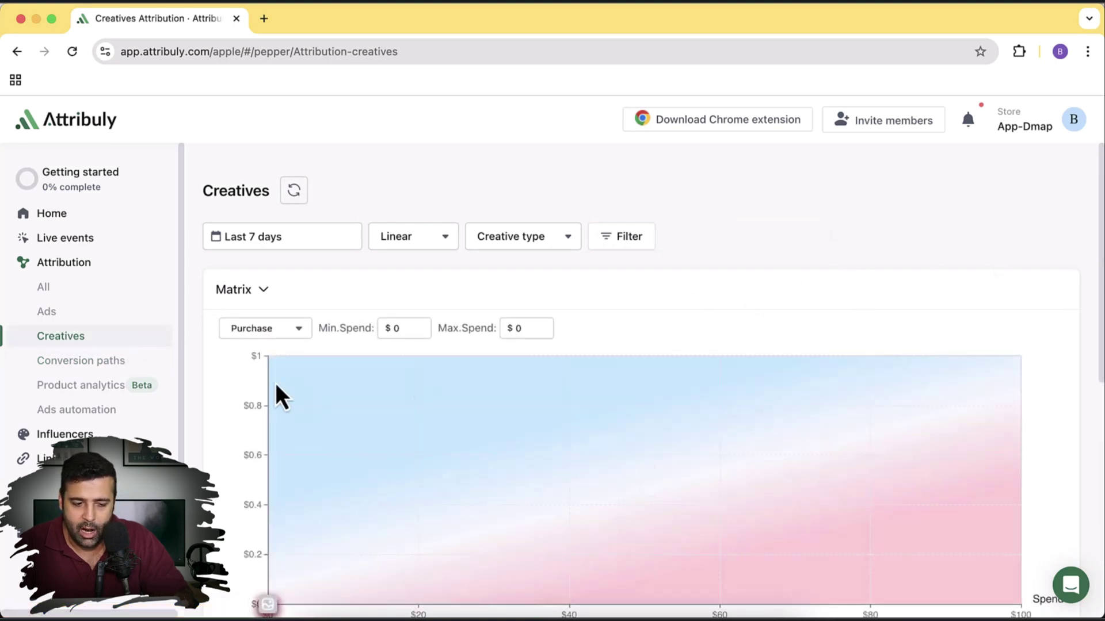
Set the Creatives report date range to Last 90 days
{"action": "scroll", "coordinate": [1006, 285], "scroll_direction": "down", "scroll_amount": 3}
{"action": "scroll", "coordinate": [1006, 295], "scroll_direction": "down", "scroll_amount": 5}
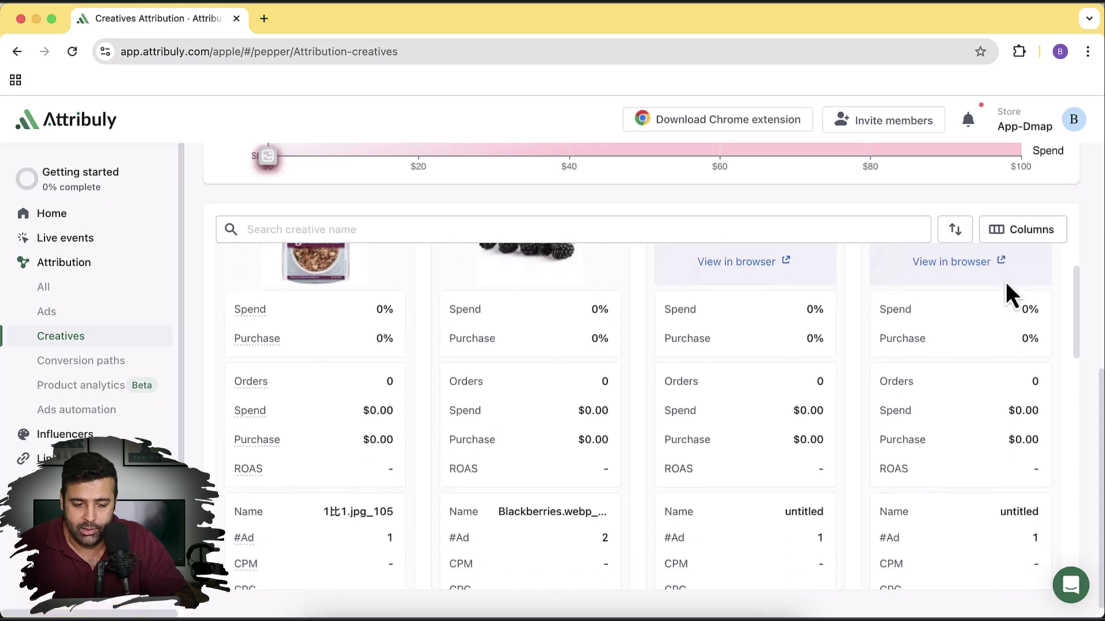
{"action": "scroll", "coordinate": [398, 404], "scroll_direction": "down", "scroll_amount": 2}
{"action": "scroll", "coordinate": [398, 404], "scroll_direction": "up", "scroll_amount": 10}
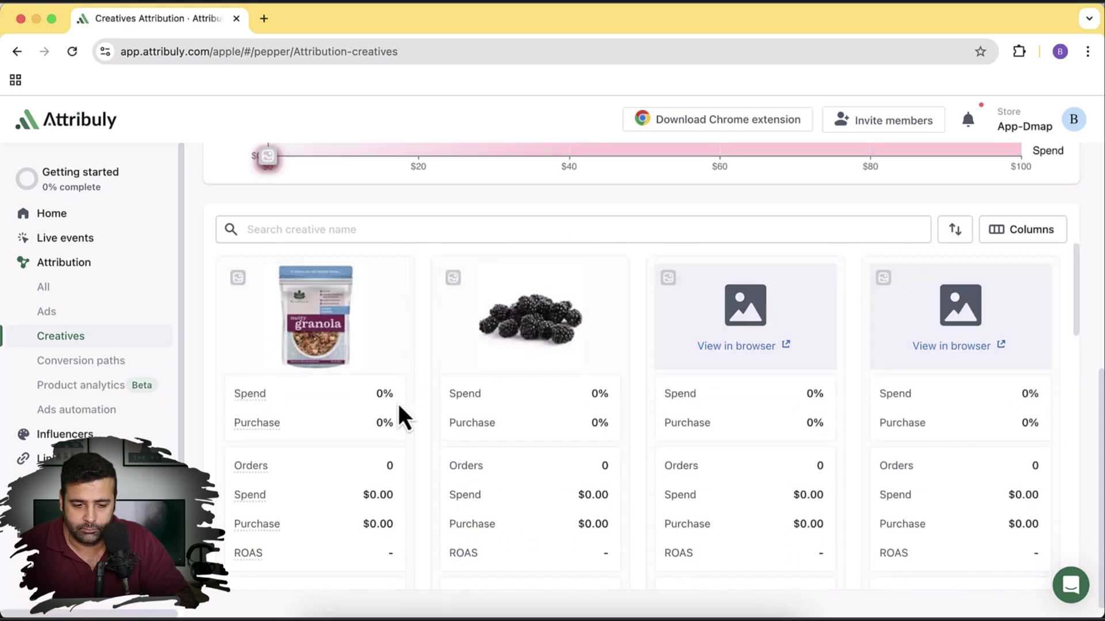
{"action": "left_click", "coordinate": [308, 236]}
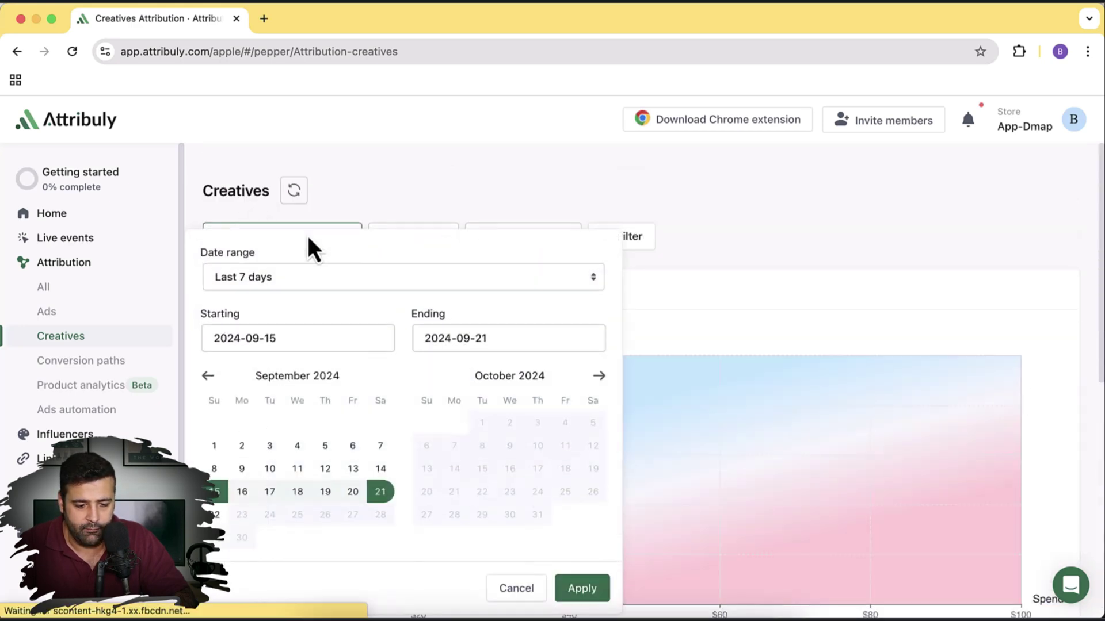
{"action": "left_click", "coordinate": [502, 287]}
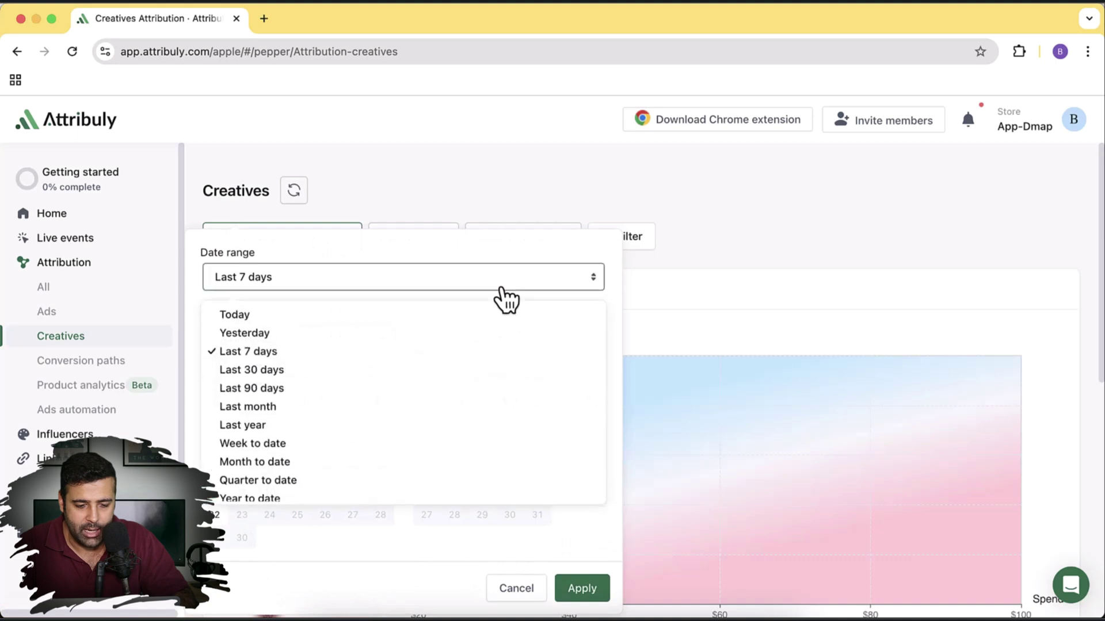
{"action": "left_click", "coordinate": [371, 387]}
{"action": "left_click", "coordinate": [590, 590]}
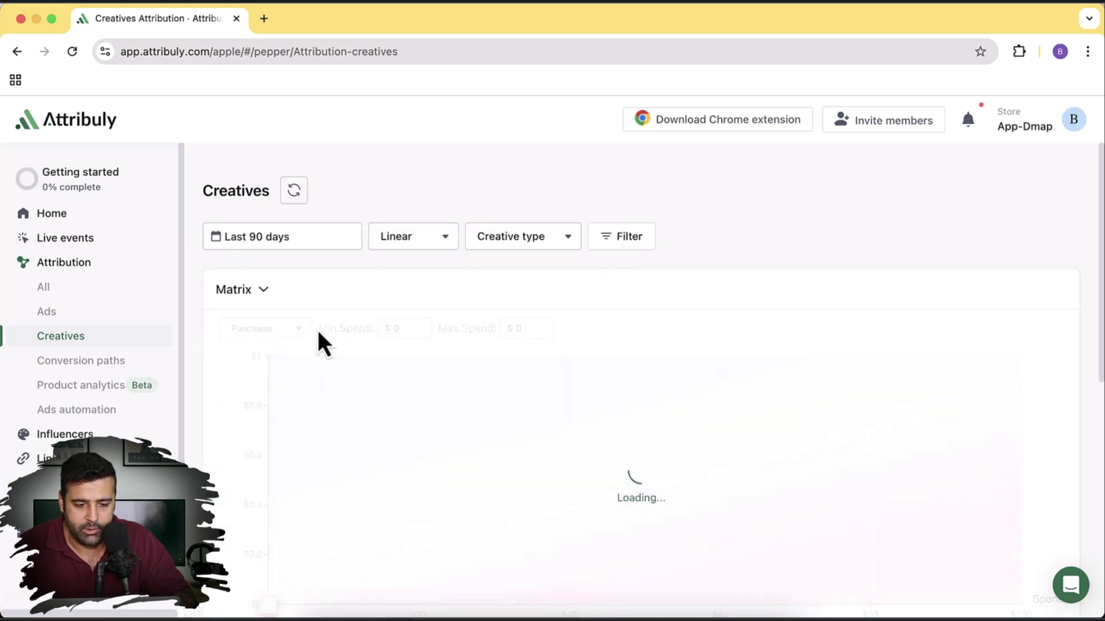
Change the date range to Last year (2023-01-01 to 2023-12-31)
{"action": "scroll", "coordinate": [1007, 265], "scroll_direction": "down", "scroll_amount": 8}
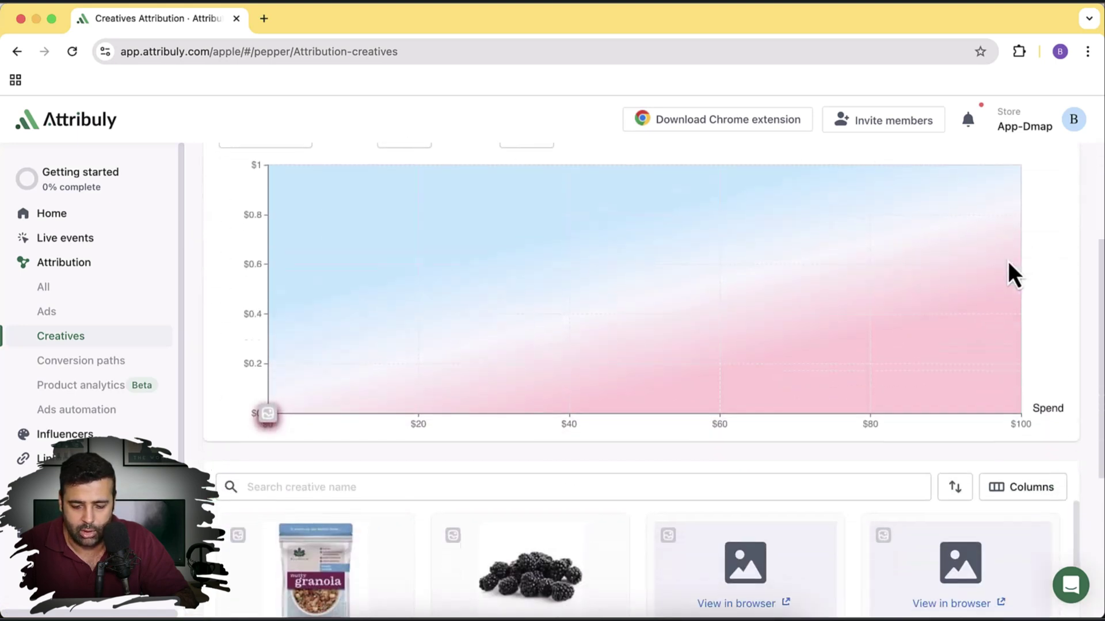
{"action": "scroll", "coordinate": [1013, 273], "scroll_direction": "down", "scroll_amount": 6}
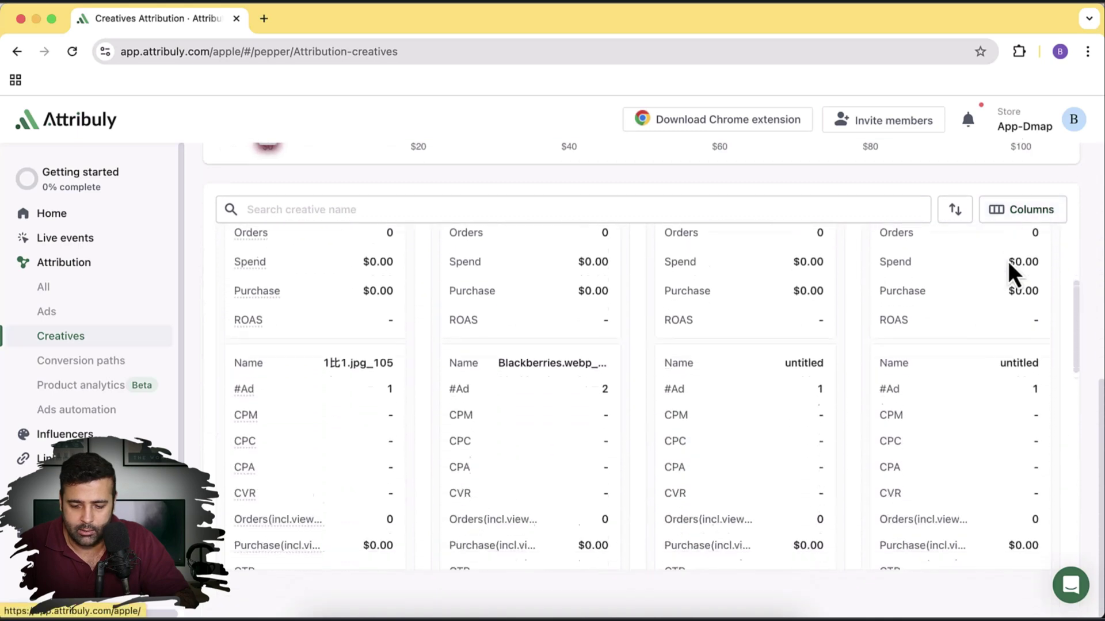
{"action": "scroll", "coordinate": [523, 347], "scroll_direction": "down", "scroll_amount": 7}
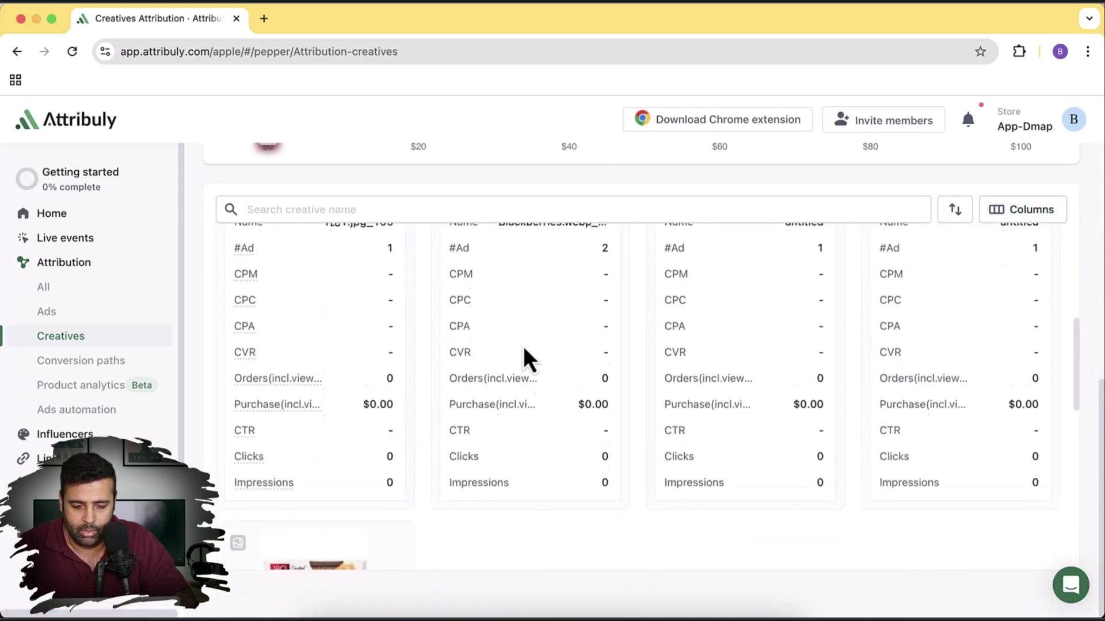
{"action": "scroll", "coordinate": [522, 347], "scroll_direction": "down", "scroll_amount": 6}
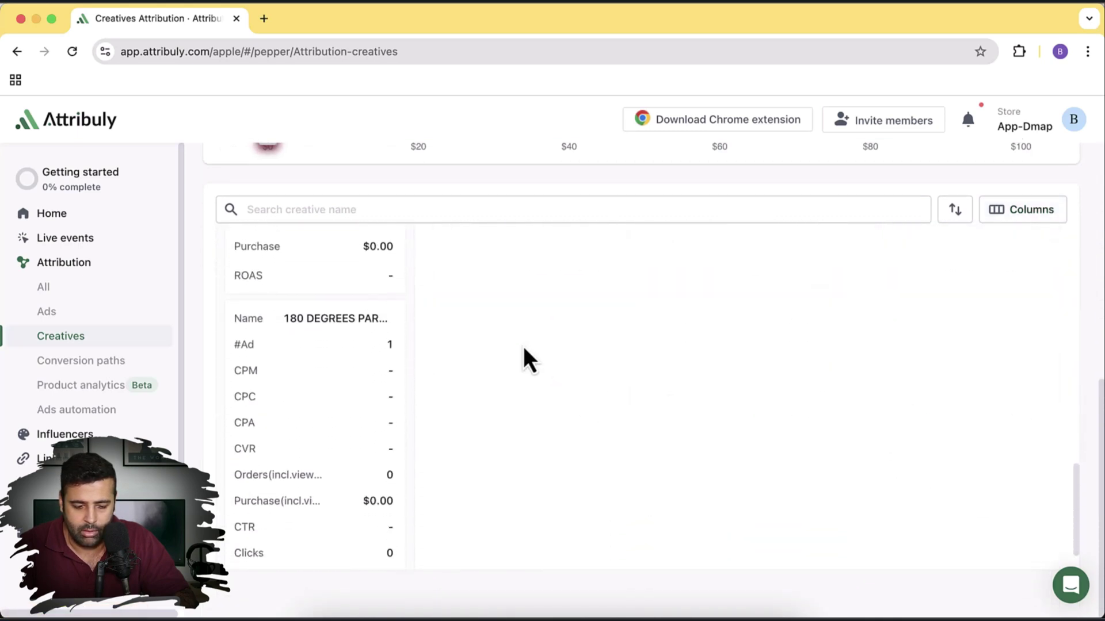
{"action": "scroll", "coordinate": [523, 347], "scroll_direction": "up", "scroll_amount": 20}
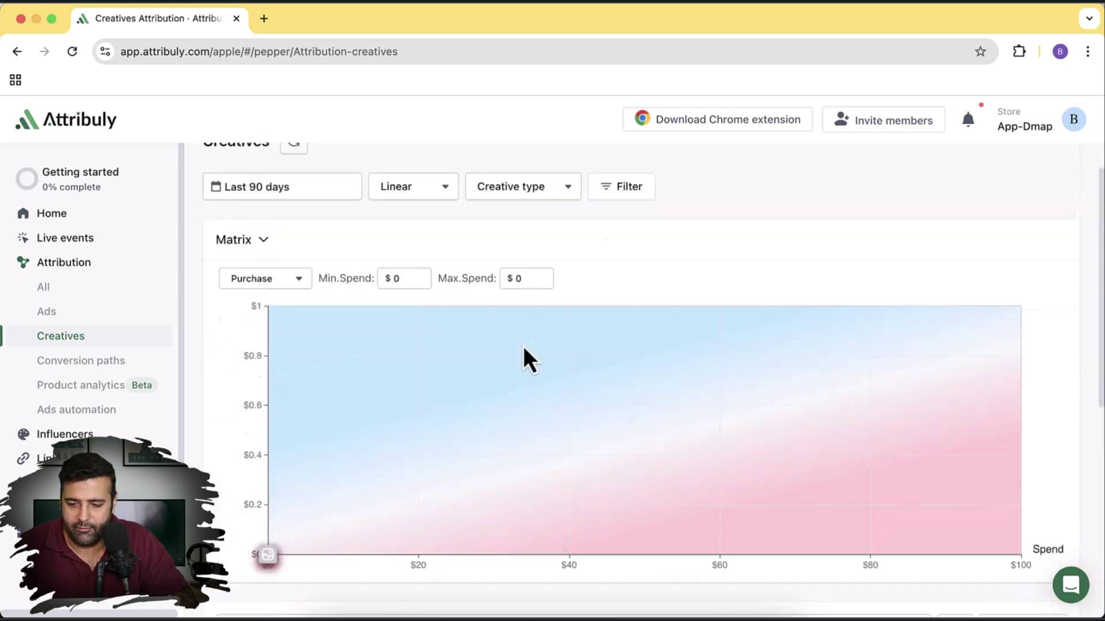
{"action": "left_click", "coordinate": [354, 237]}
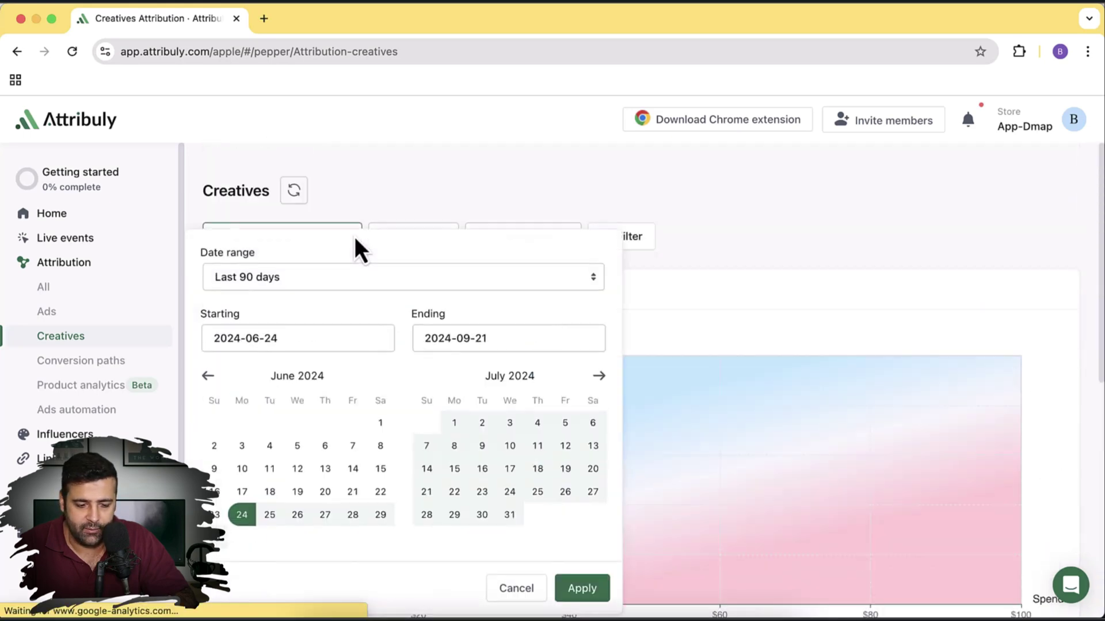
{"action": "left_click", "coordinate": [419, 288]}
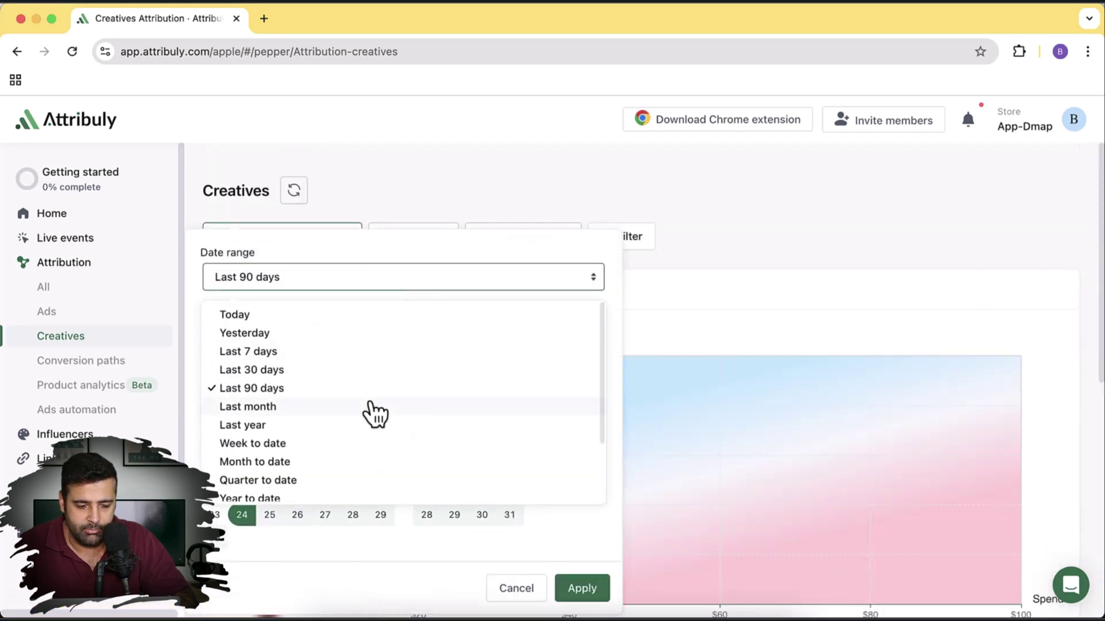
{"action": "left_click", "coordinate": [368, 426]}
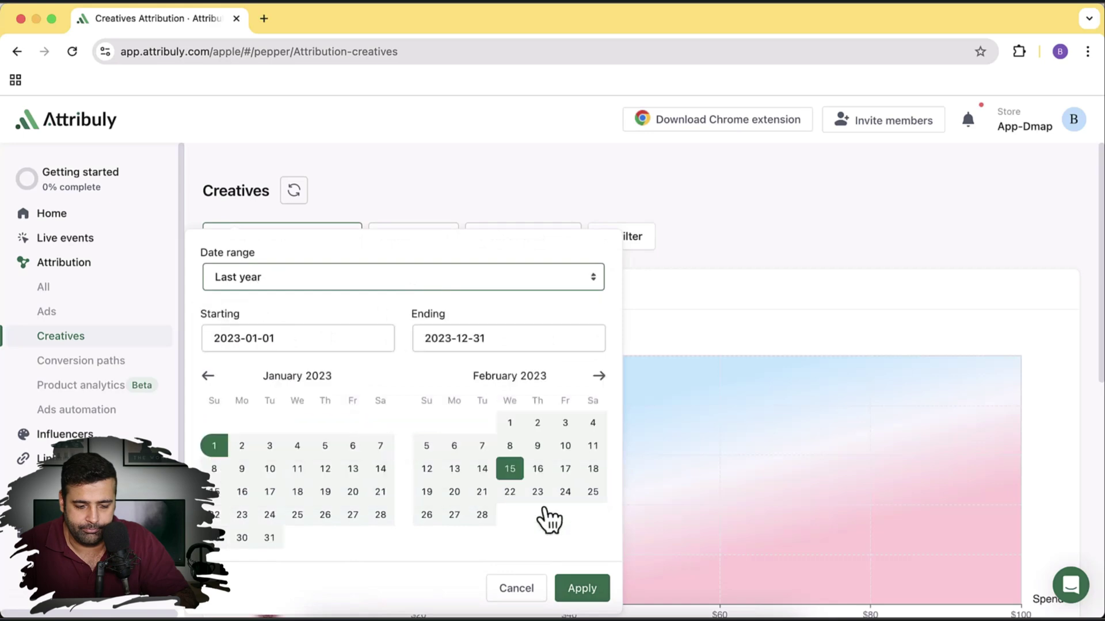
{"action": "left_click", "coordinate": [586, 589]}
{"action": "scroll", "coordinate": [1024, 237], "scroll_direction": "down", "scroll_amount": 10}
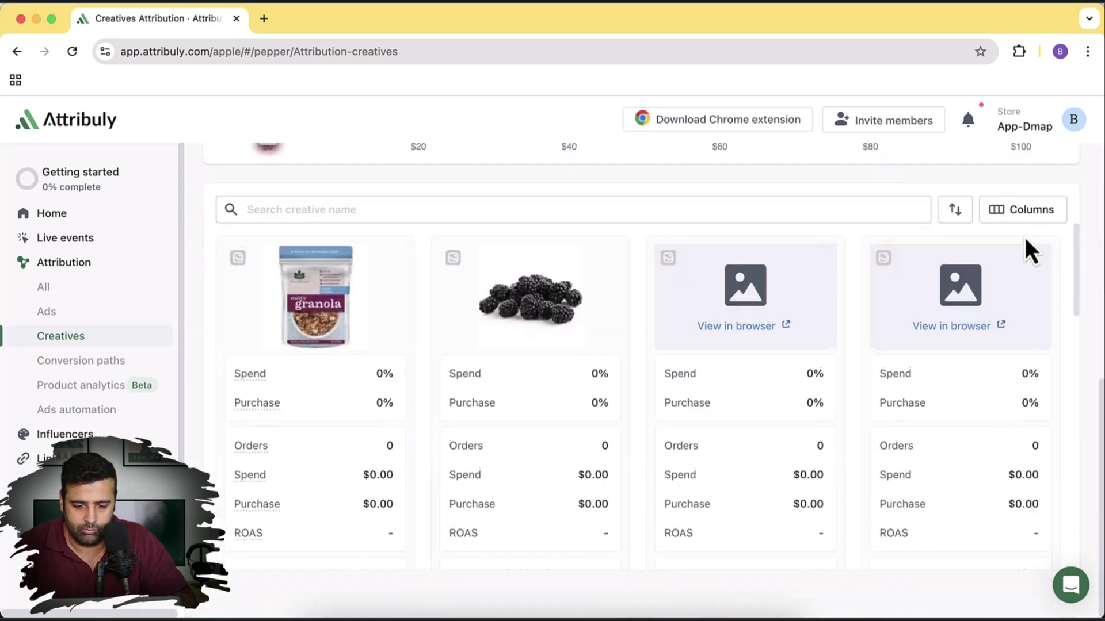
{"action": "scroll", "coordinate": [1024, 237], "scroll_direction": "down", "scroll_amount": 3}
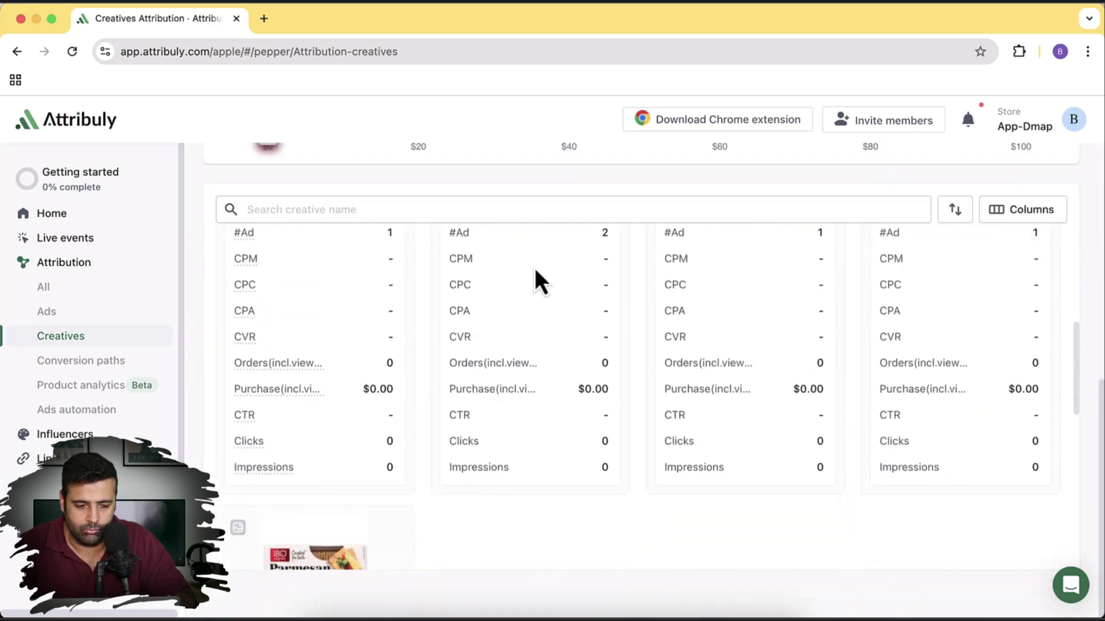
Open Attribution > All and scroll through the campaign attribution table
{"action": "left_click", "coordinate": [117, 291]}
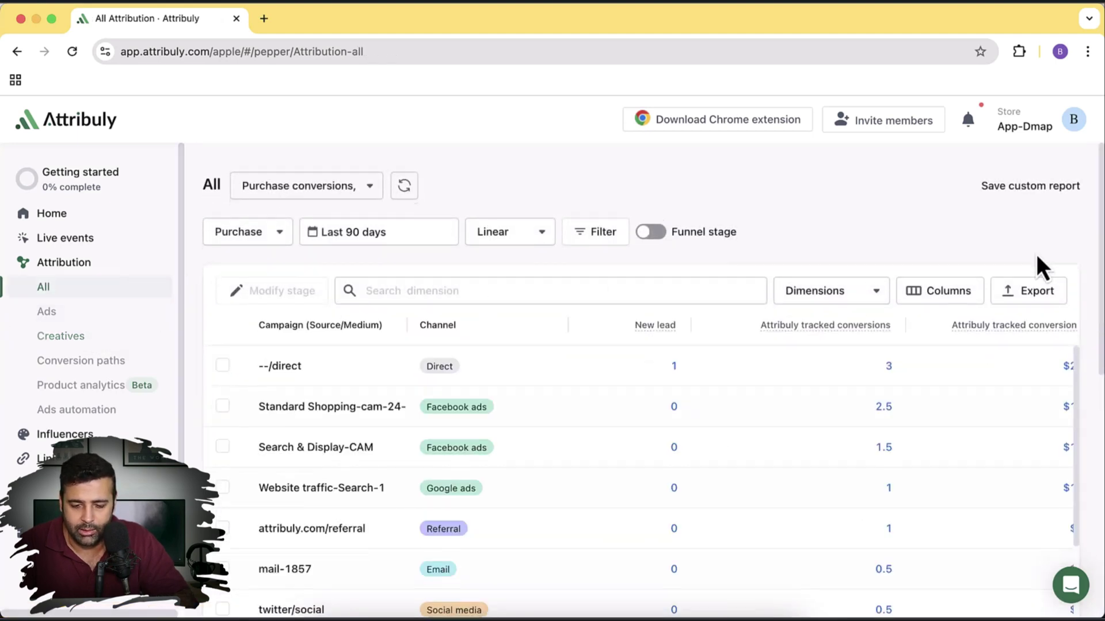
{"action": "scroll", "coordinate": [1036, 255], "scroll_direction": "down", "scroll_amount": 3}
{"action": "scroll", "coordinate": [854, 374], "scroll_direction": "down", "scroll_amount": 5}
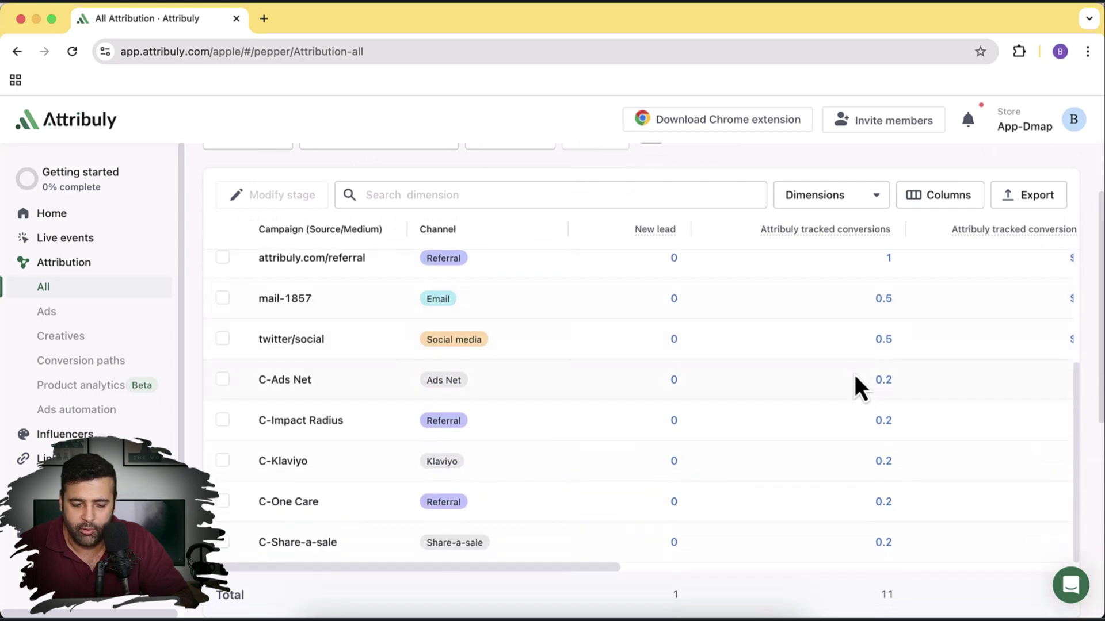
{"action": "scroll", "coordinate": [664, 350], "scroll_direction": "up", "scroll_amount": 2}
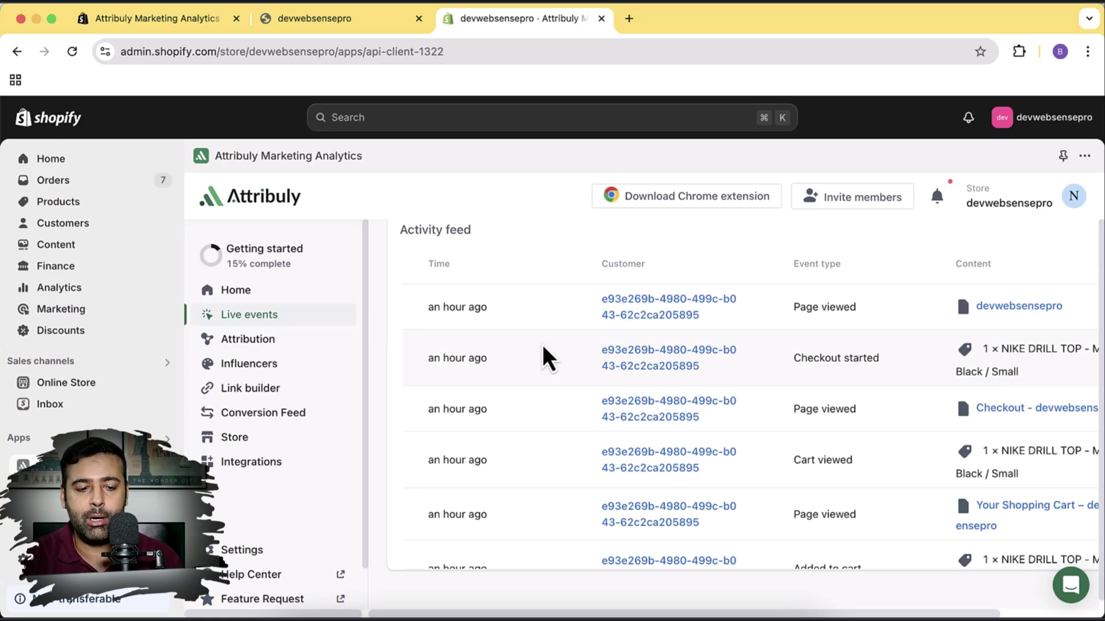
Scroll the Integrations Ads grid and open the Facebook connection details
{"action": "left_click", "coordinate": [295, 469]}
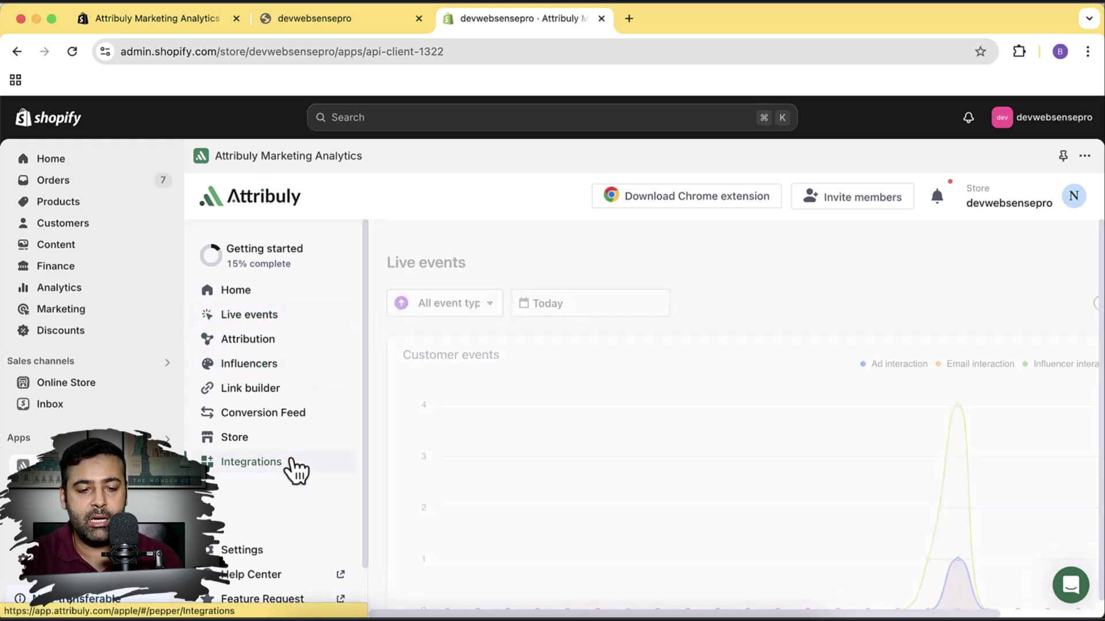
{"action": "scroll", "coordinate": [829, 362], "scroll_direction": "down", "scroll_amount": 2}
{"action": "scroll", "coordinate": [978, 368], "scroll_direction": "down", "scroll_amount": 1}
{"action": "scroll", "coordinate": [940, 387], "scroll_direction": "up", "scroll_amount": 3}
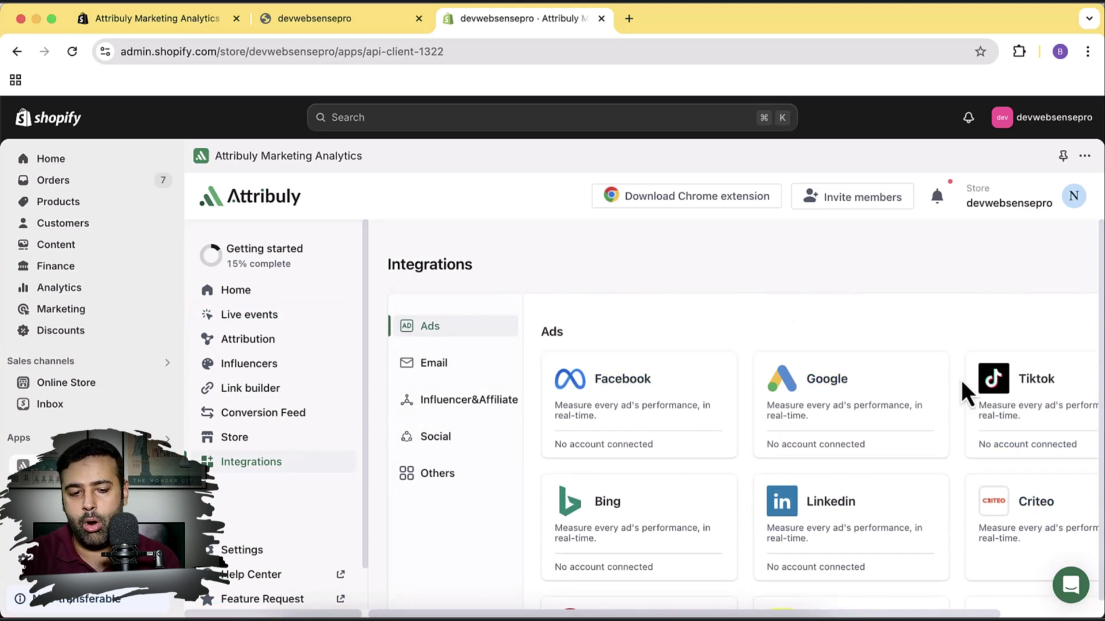
{"action": "scroll", "coordinate": [784, 382], "scroll_direction": "down", "scroll_amount": 4}
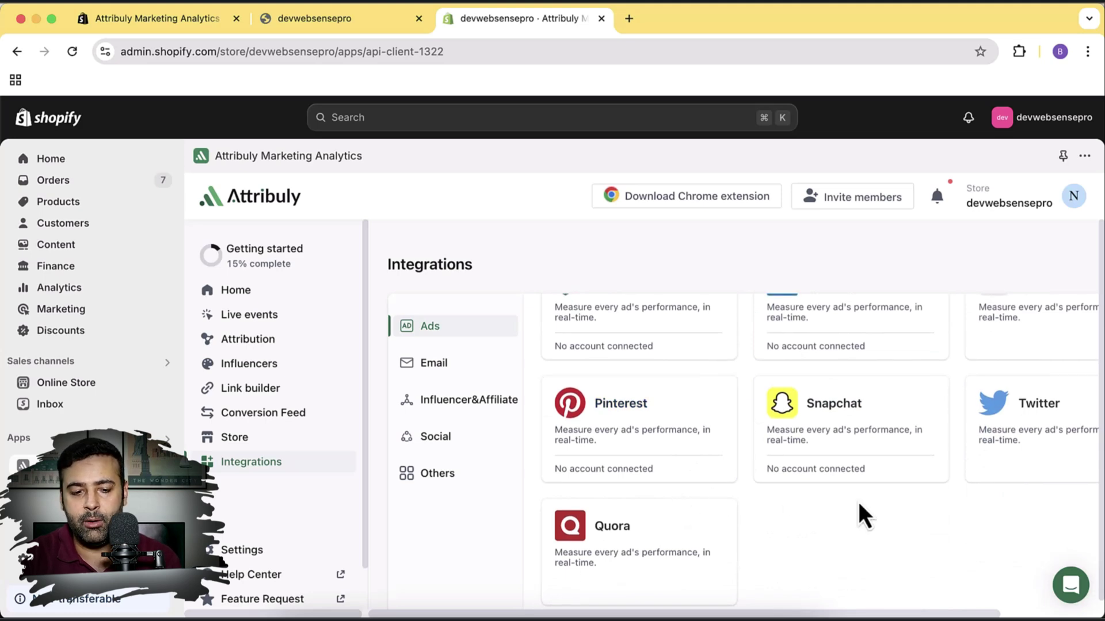
{"action": "scroll", "coordinate": [858, 500], "scroll_direction": "up", "scroll_amount": 4}
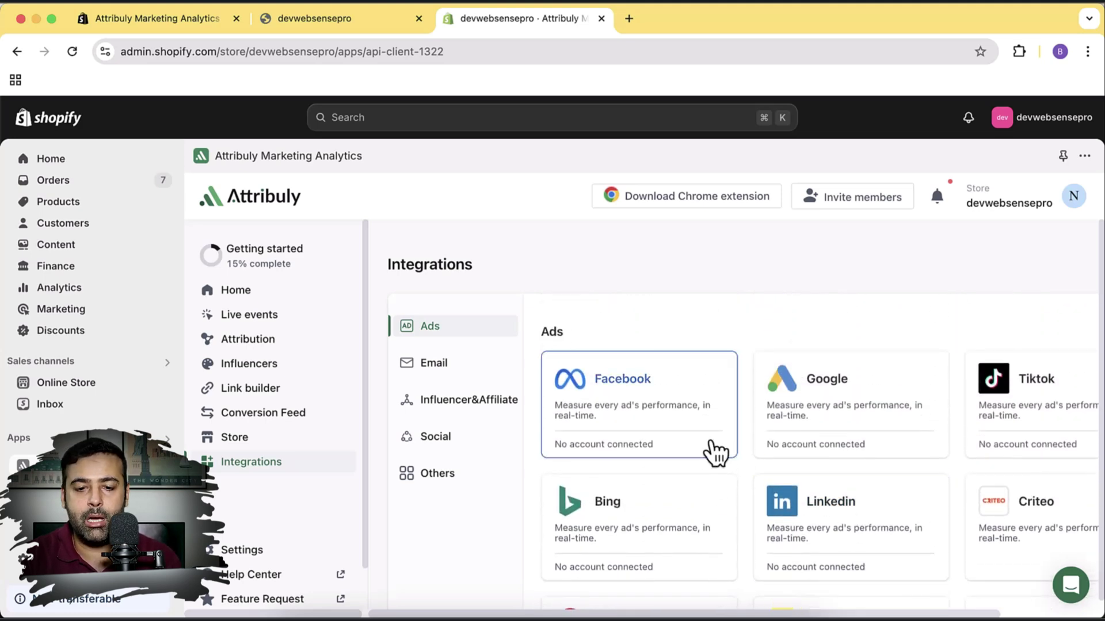
{"action": "left_click", "coordinate": [659, 425]}
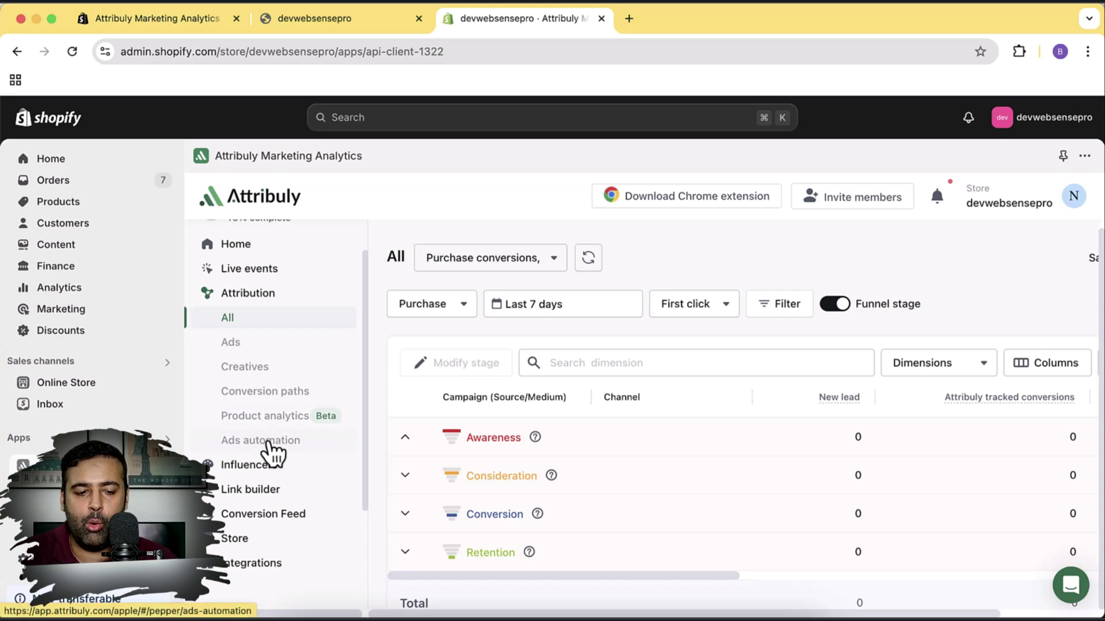
Open Ads automation and scroll through the Start, Pause and budget action totals
{"action": "left_click", "coordinate": [269, 444]}
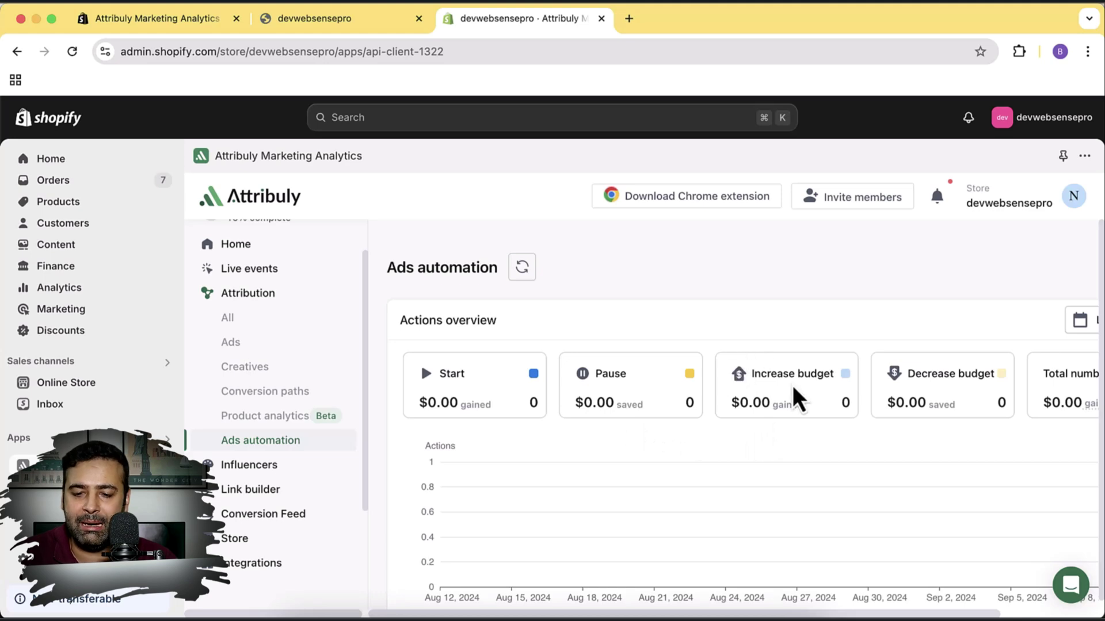
{"action": "scroll", "coordinate": [1027, 406], "scroll_direction": "down", "scroll_amount": 1}
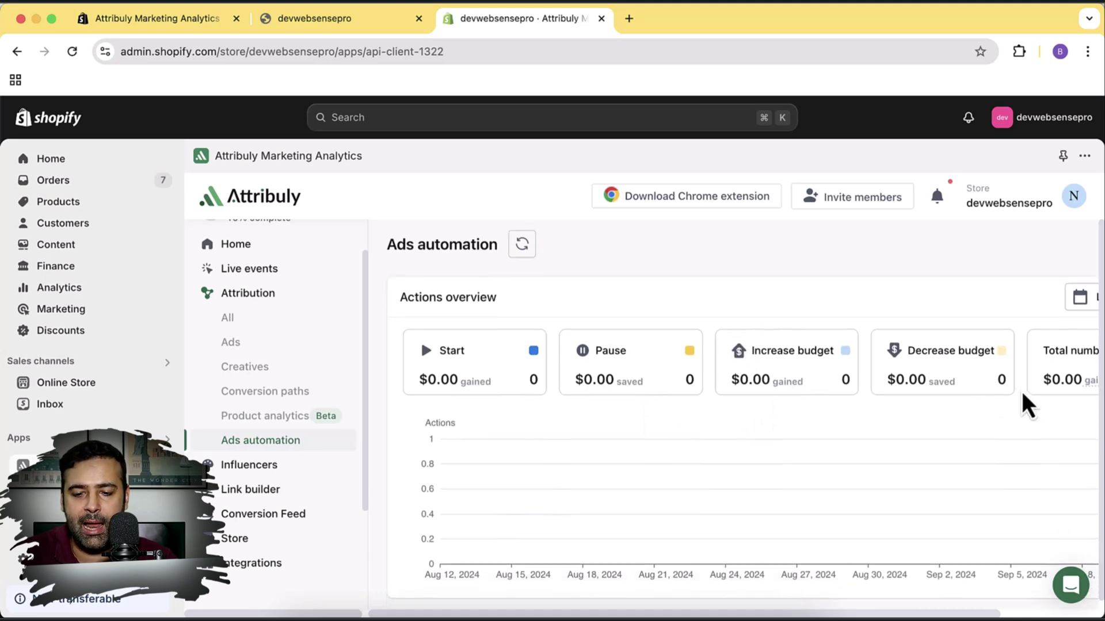
{"action": "scroll", "coordinate": [1044, 403], "scroll_direction": "right", "scroll_amount": 1}
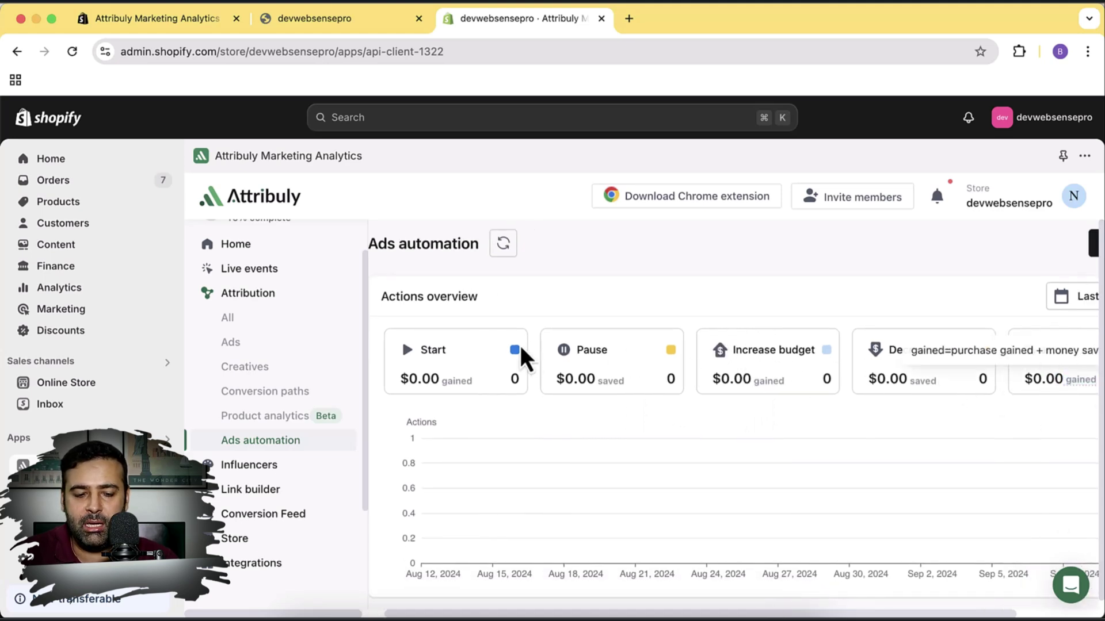
{"action": "scroll", "coordinate": [633, 369], "scroll_direction": "down", "scroll_amount": 1}
{"action": "scroll", "coordinate": [665, 368], "scroll_direction": "down", "scroll_amount": 5}
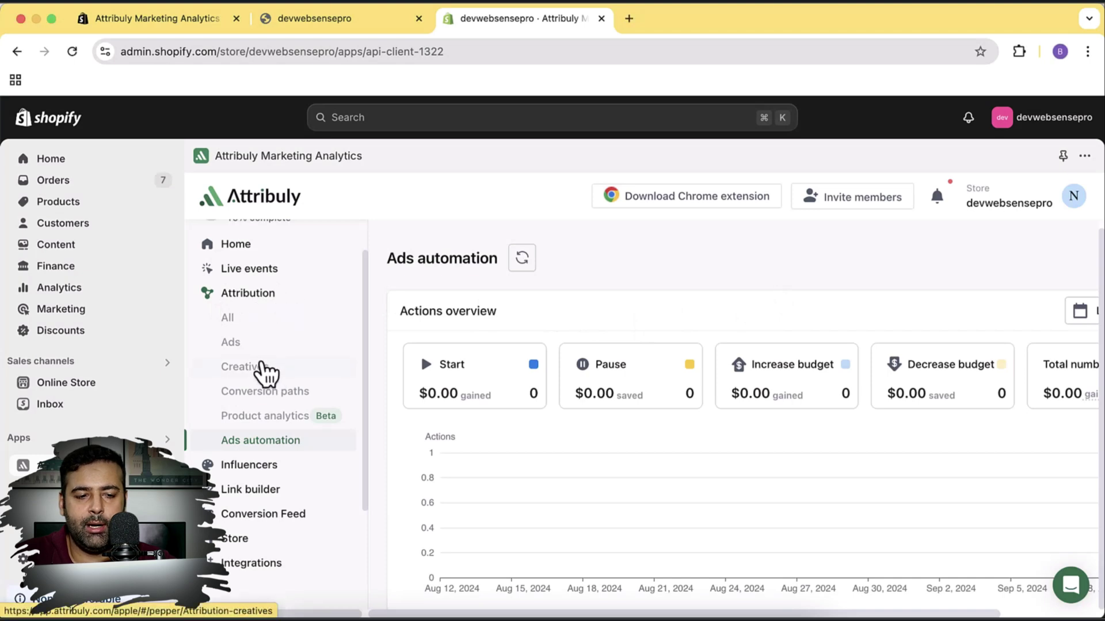
Review the Ads report, open the 6% ad-spend rebate article, then return to Attribuly
{"action": "left_click", "coordinate": [261, 345]}
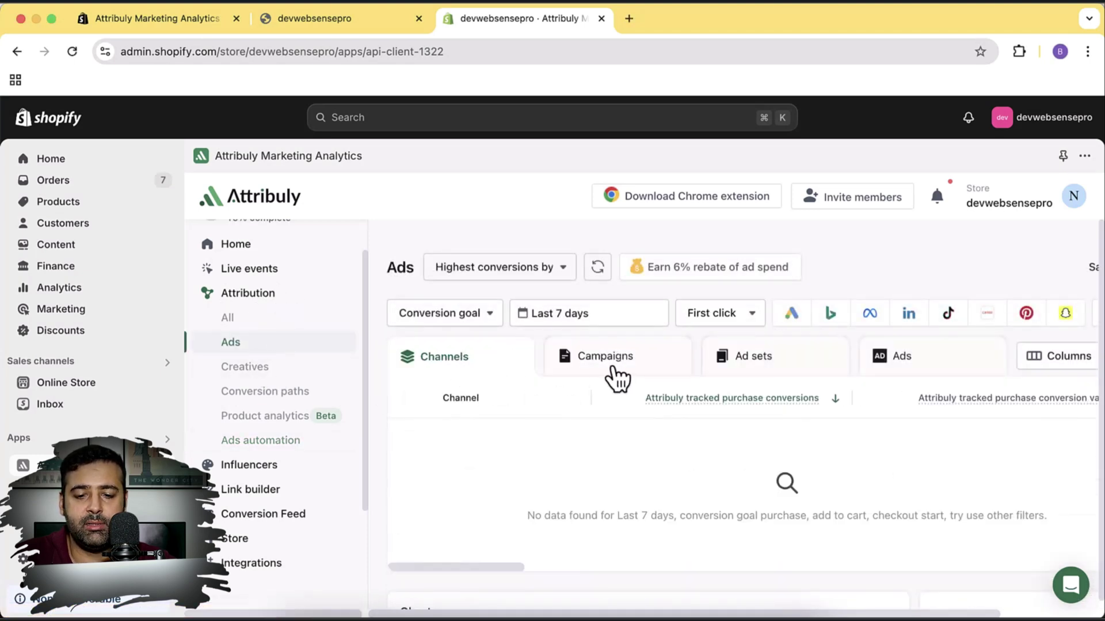
{"action": "scroll", "coordinate": [946, 392], "scroll_direction": "down", "scroll_amount": 3}
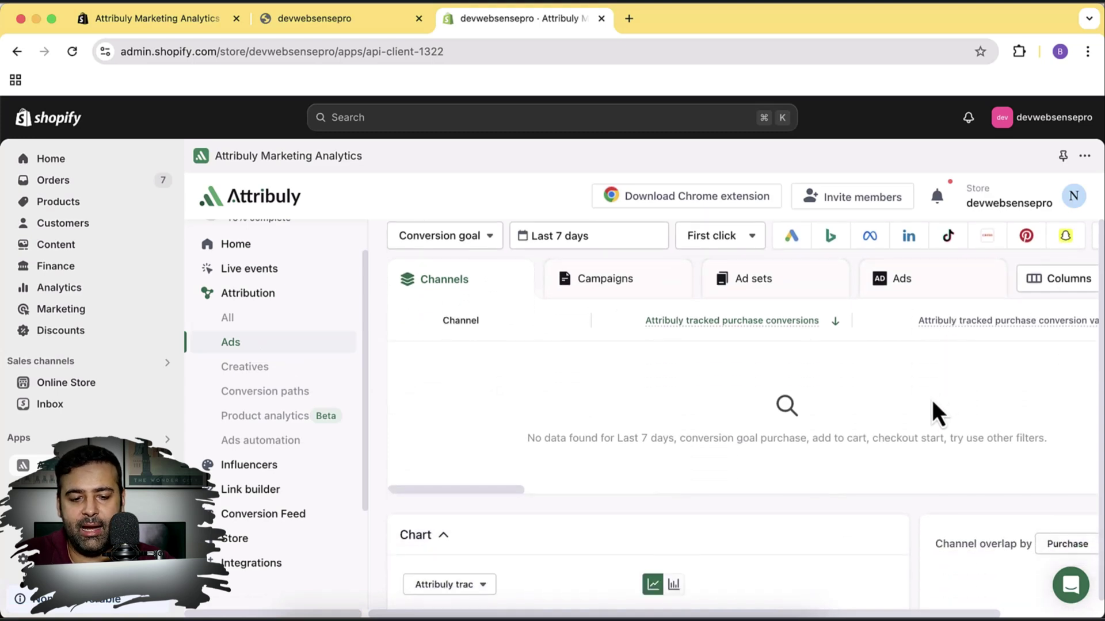
{"action": "scroll", "coordinate": [926, 397], "scroll_direction": "down", "scroll_amount": 4}
{"action": "scroll", "coordinate": [895, 391], "scroll_direction": "up", "scroll_amount": 5}
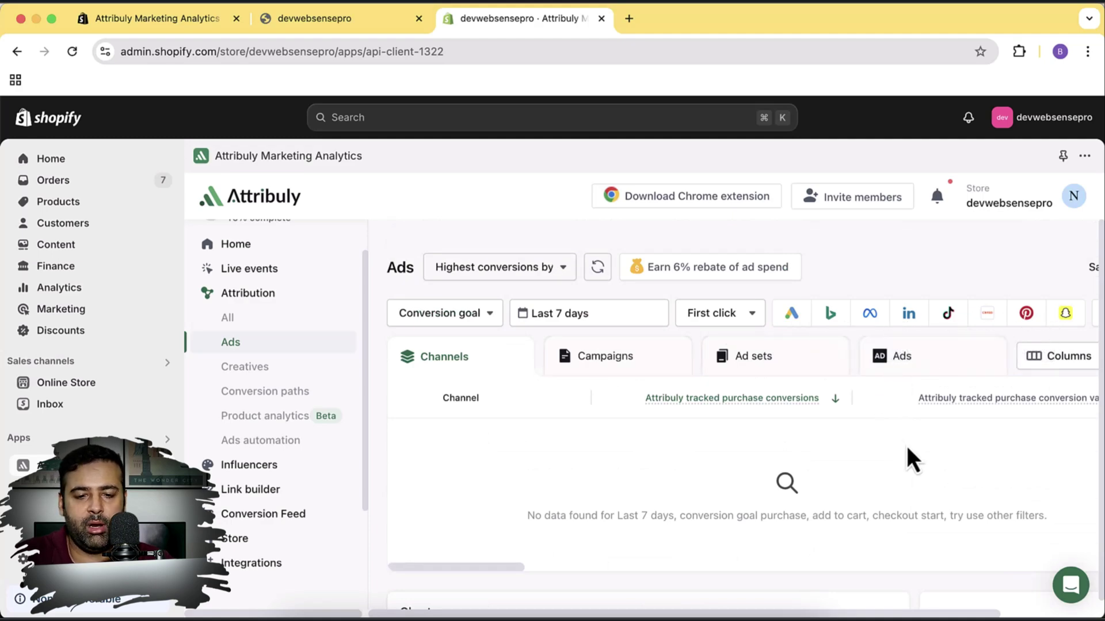
{"action": "left_click", "coordinate": [713, 267]}
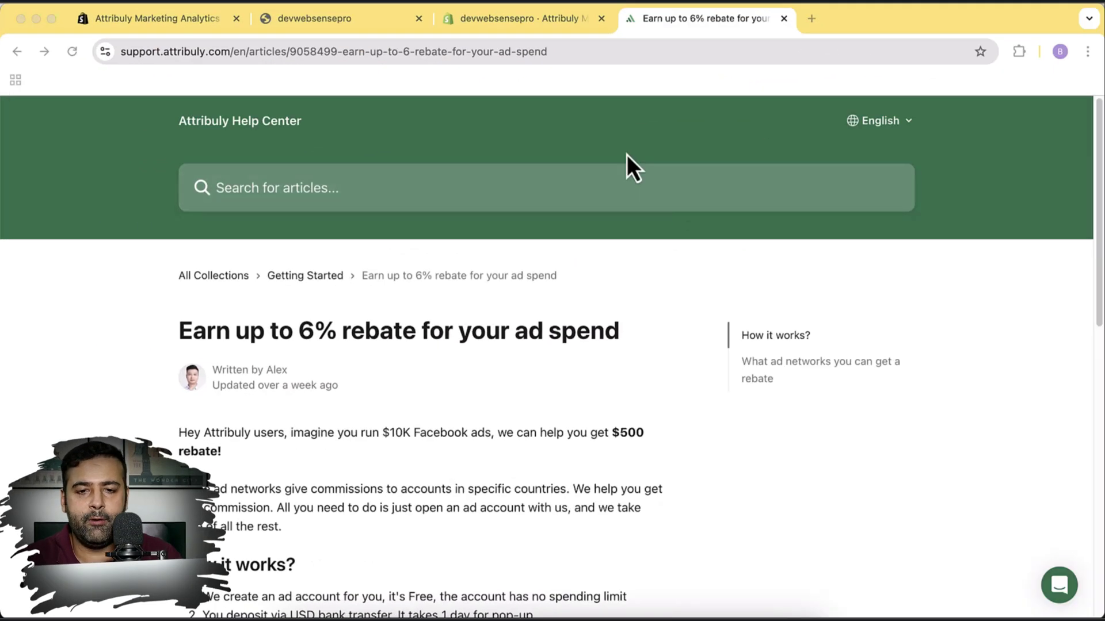
{"action": "left_click", "coordinate": [549, 23]}
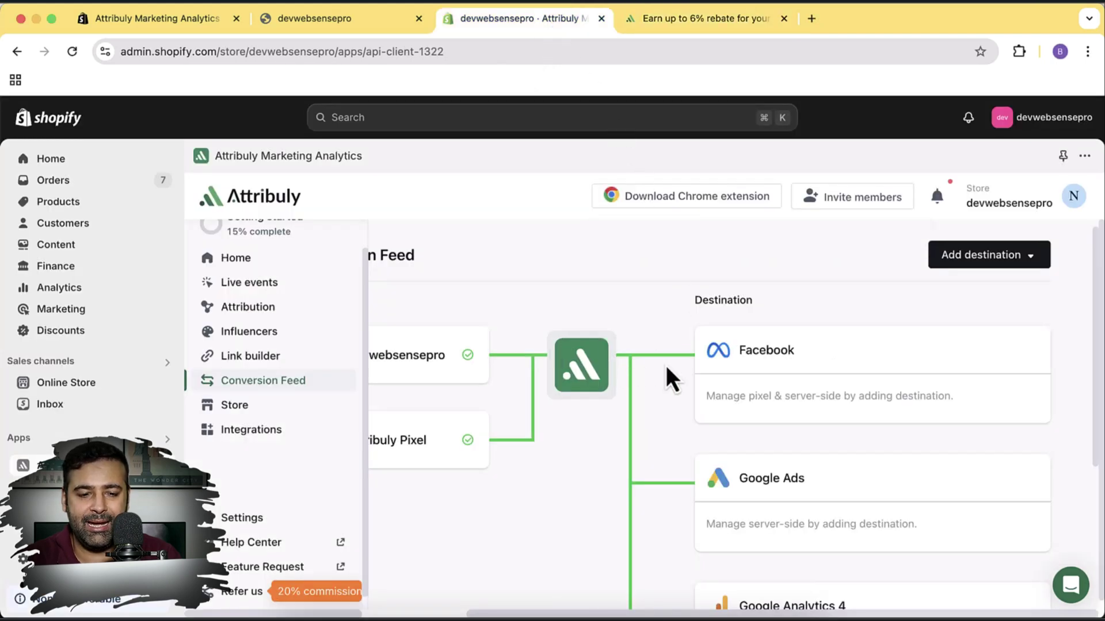
Select 'server-side' in Facebook's description and scroll the Facebook, Google Ads and GA4 destinations
{"action": "left_click_drag", "start_coordinate": [788, 396], "coordinate": [839, 396]}
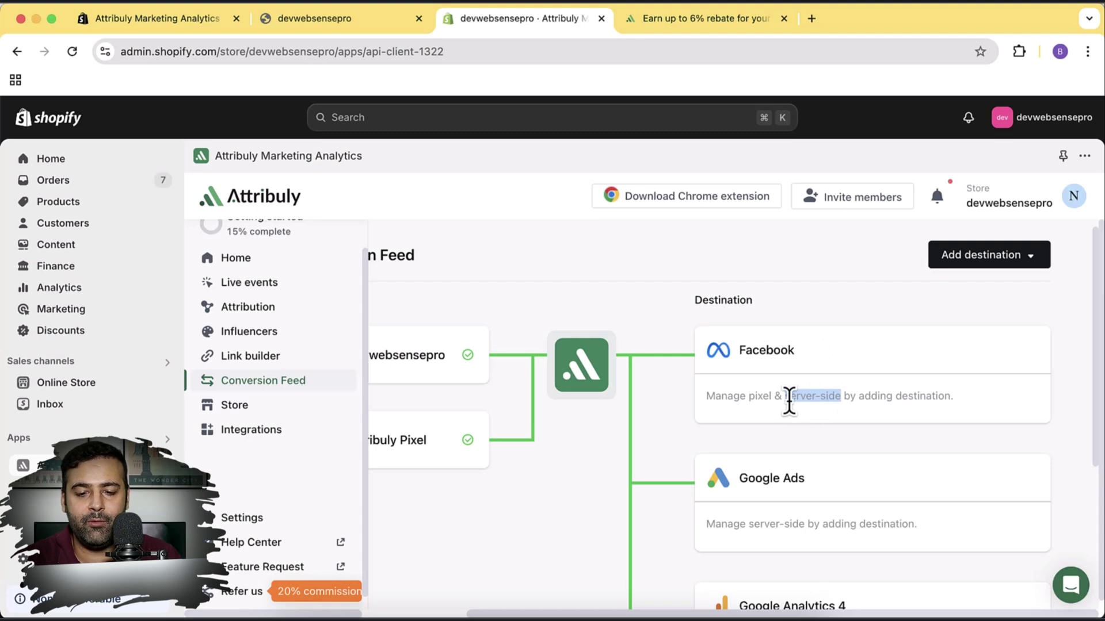
{"action": "left_click_drag", "start_coordinate": [789, 401], "coordinate": [784, 399]}
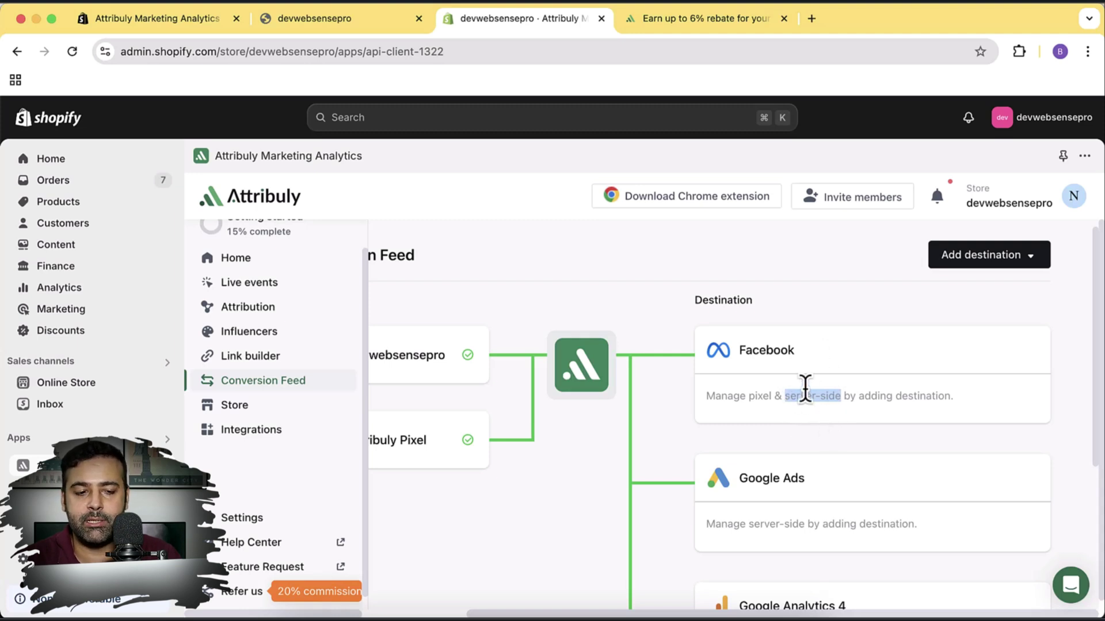
{"action": "scroll", "coordinate": [802, 345], "scroll_direction": "down", "scroll_amount": 5}
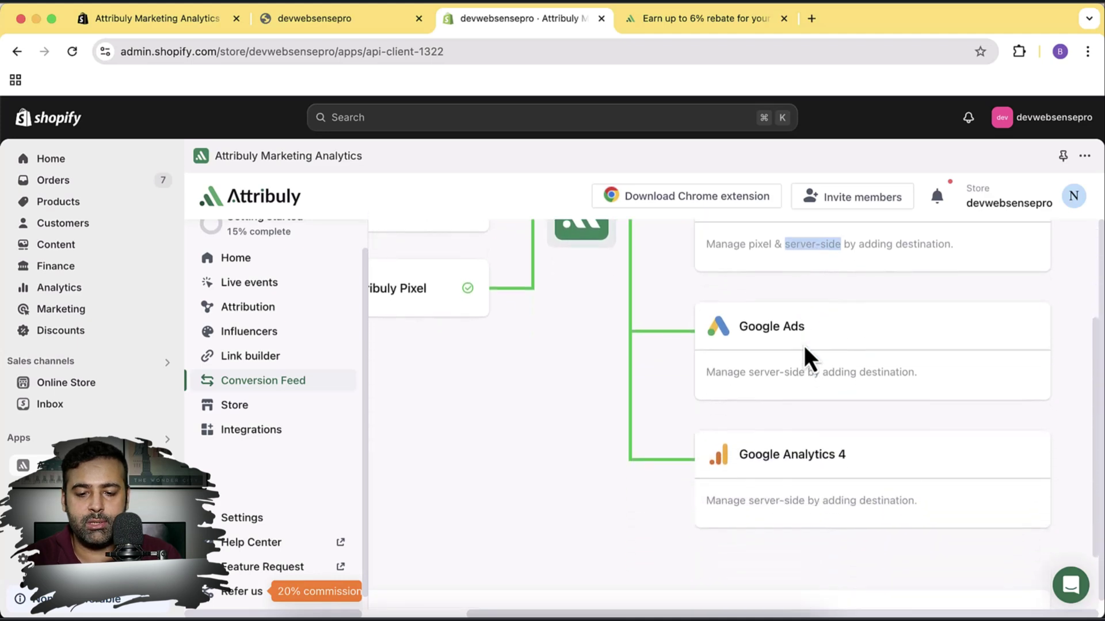
{"action": "scroll", "coordinate": [781, 396], "scroll_direction": "up", "scroll_amount": 1}
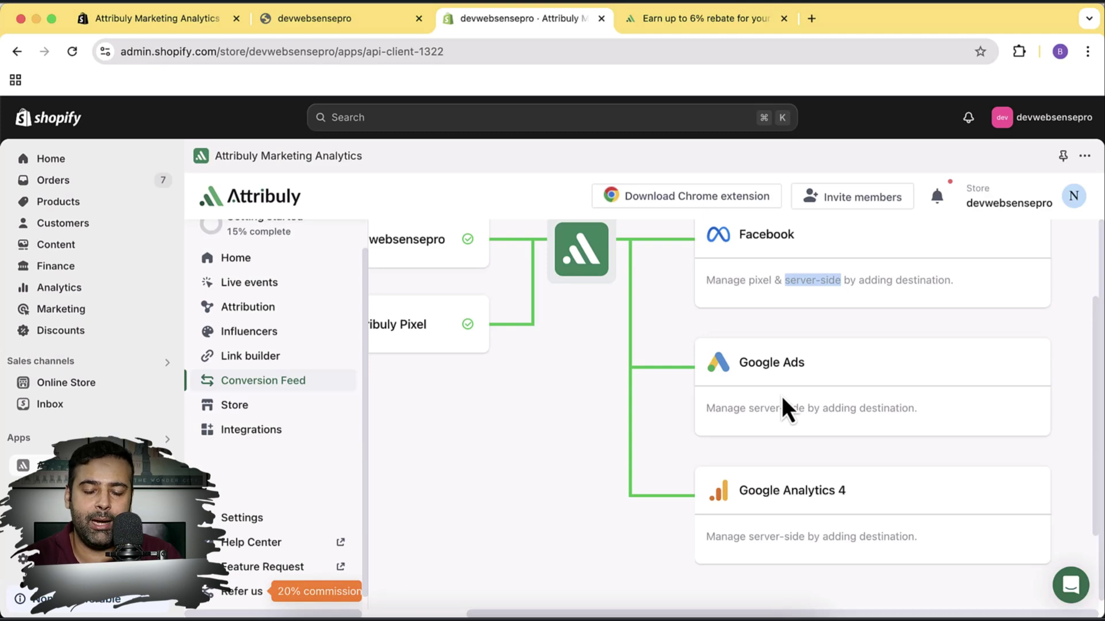
{"action": "scroll", "coordinate": [837, 355], "scroll_direction": "up", "scroll_amount": 2}
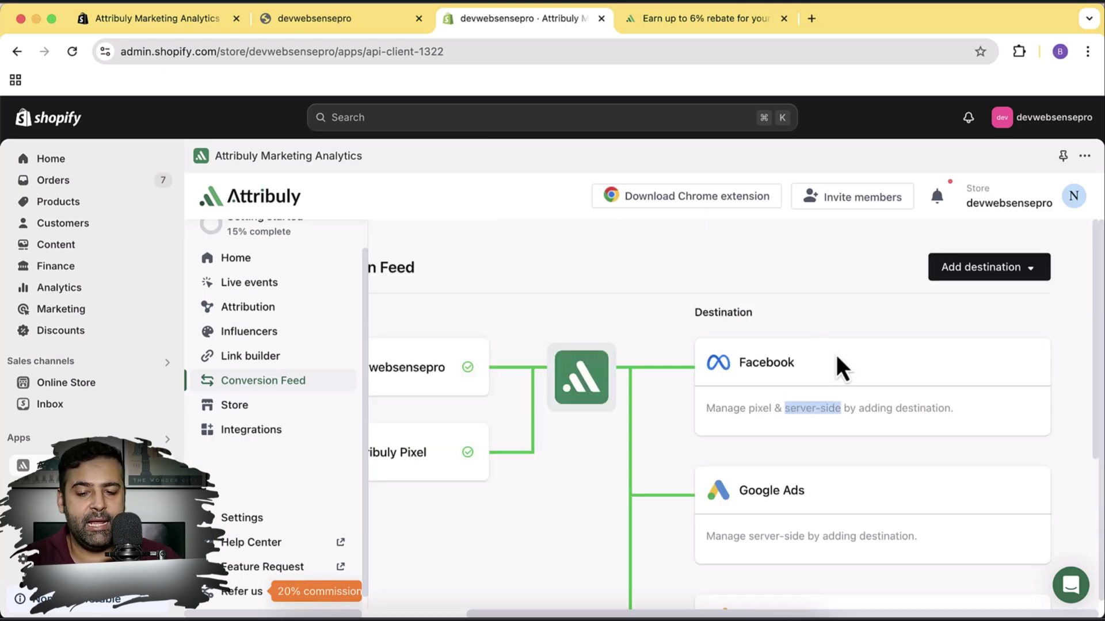
{"action": "scroll", "coordinate": [830, 434], "scroll_direction": "down", "scroll_amount": 3}
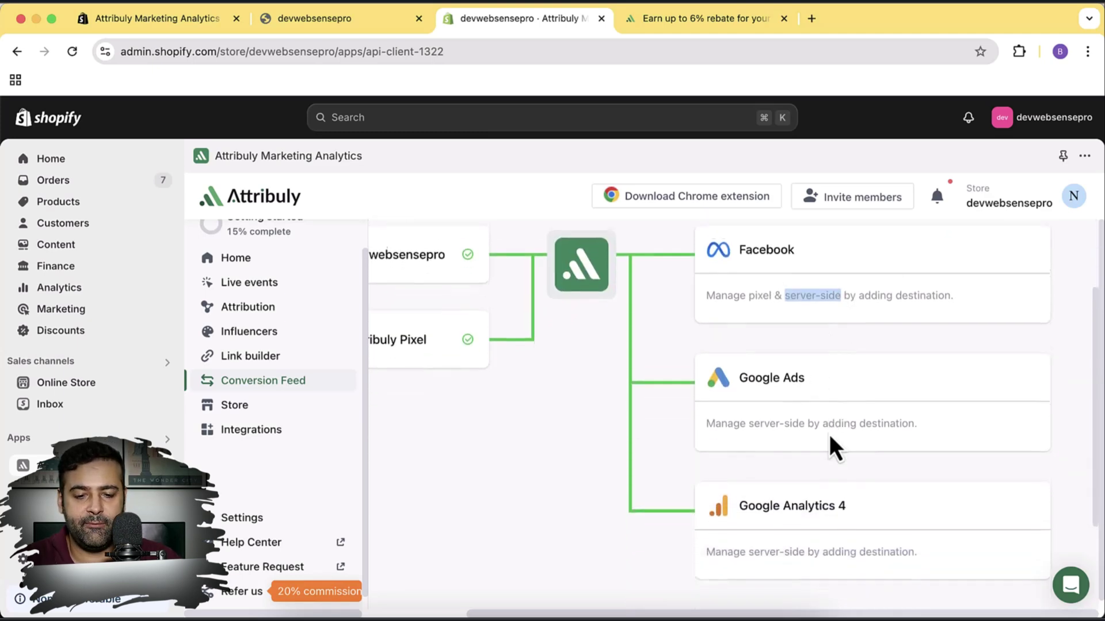
{"action": "scroll", "coordinate": [830, 436], "scroll_direction": "up", "scroll_amount": 3}
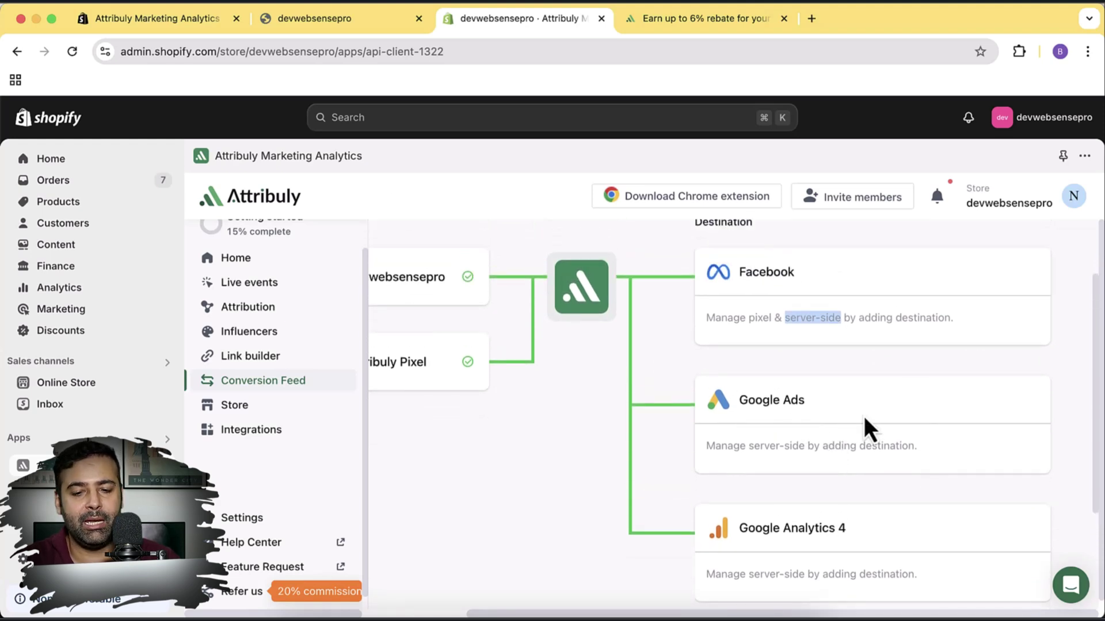
{"action": "scroll", "coordinate": [864, 418], "scroll_direction": "up", "scroll_amount": 1}
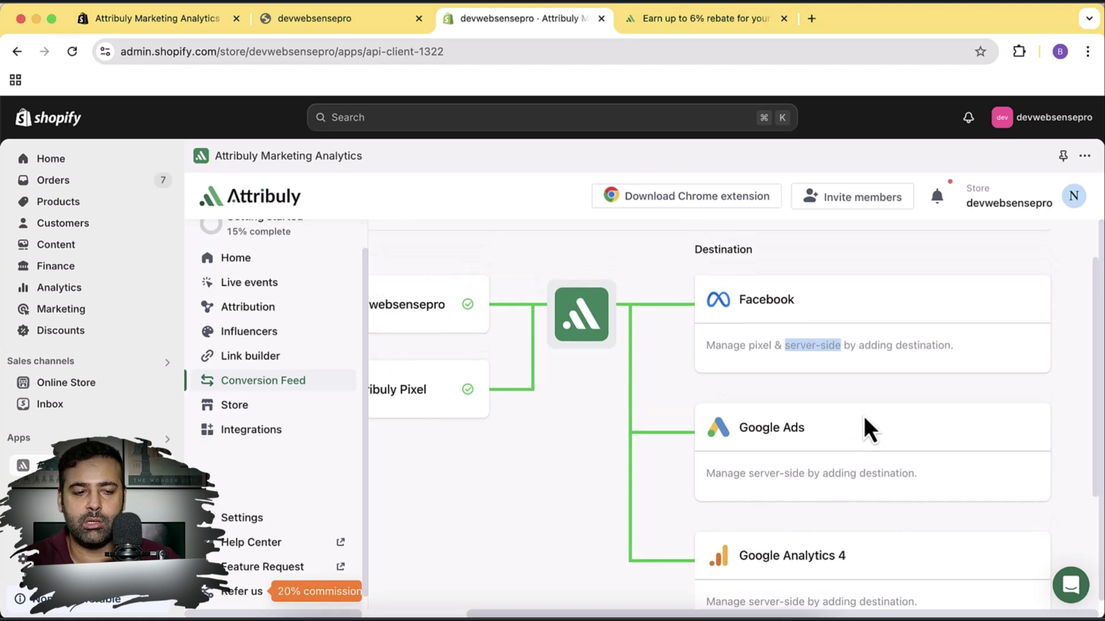